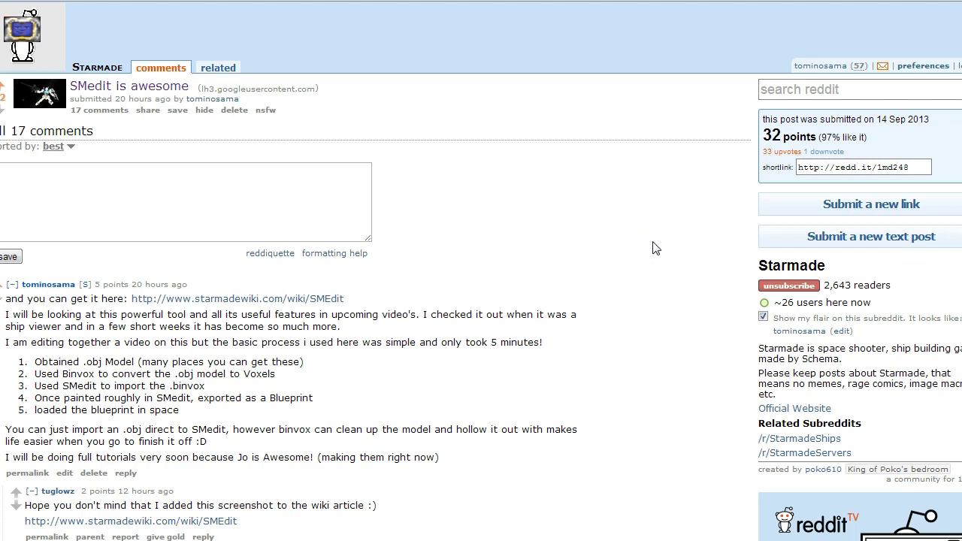
Step: Open the post's screenshot and read the numbered model-to-blueprint steps in the comment
left_click(103, 96)
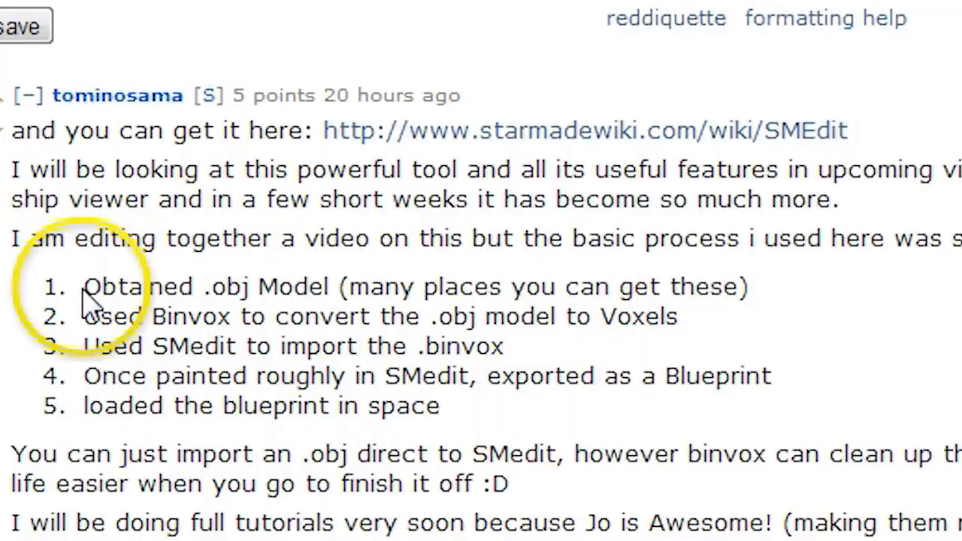
left_click_drag(36, 363, 177, 365)
left_click_drag(436, 295, 827, 267)
left_click(827, 267)
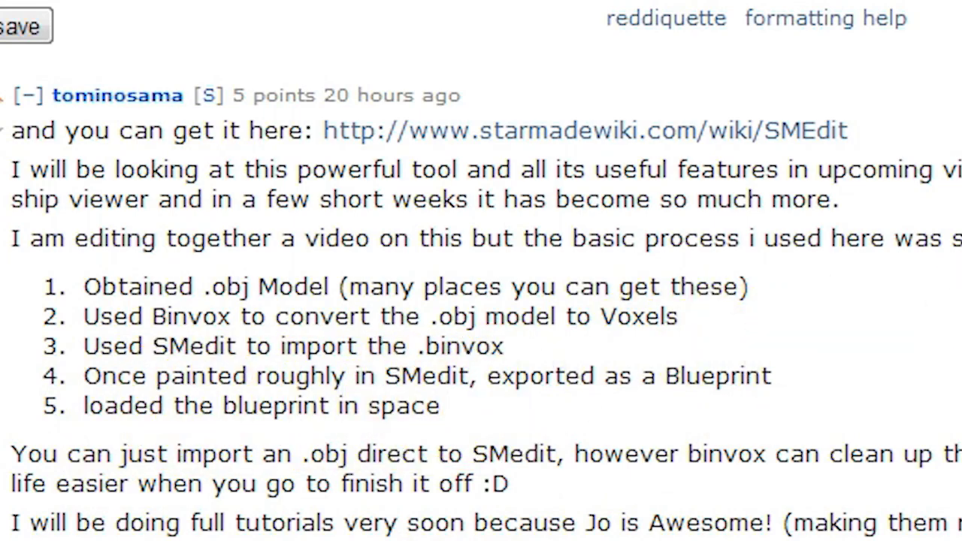
scroll(481, 300, "down", 3)
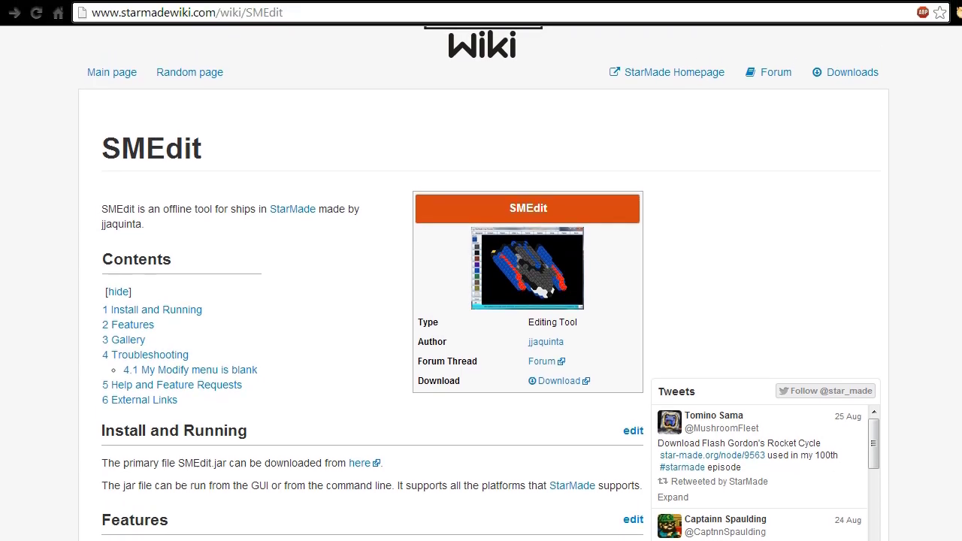
Step: Follow the SMEdit infobox Download link to the SMEdit.jar 1.0 page on StarMade Multiverse
left_click_drag(322, 8, 64, 51)
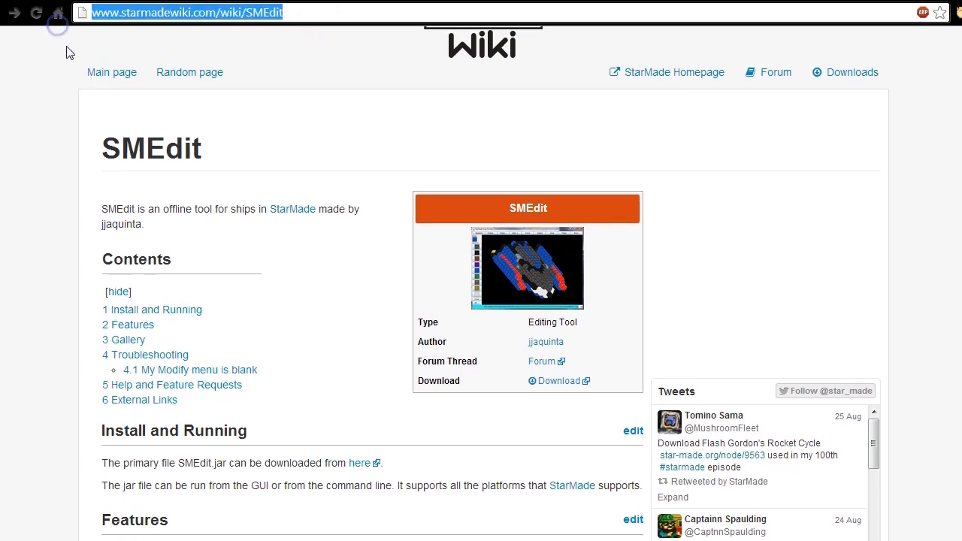
left_click(73, 68)
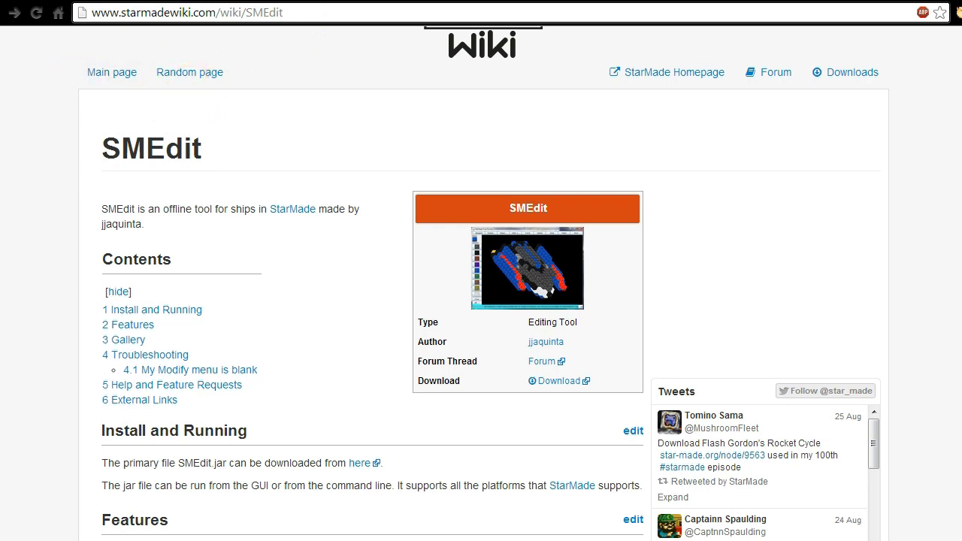
scroll(744, 218, "down", 2)
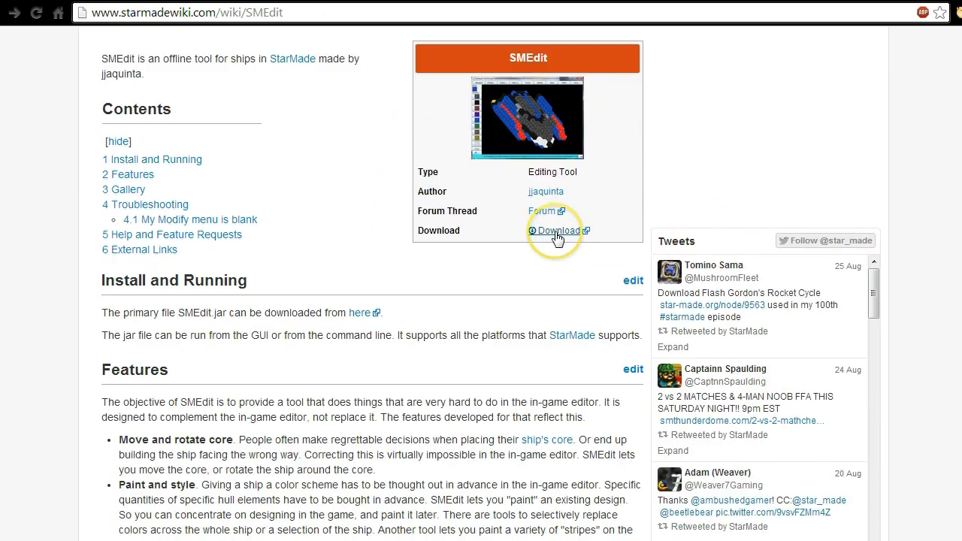
scroll(368, 265, "up", 3)
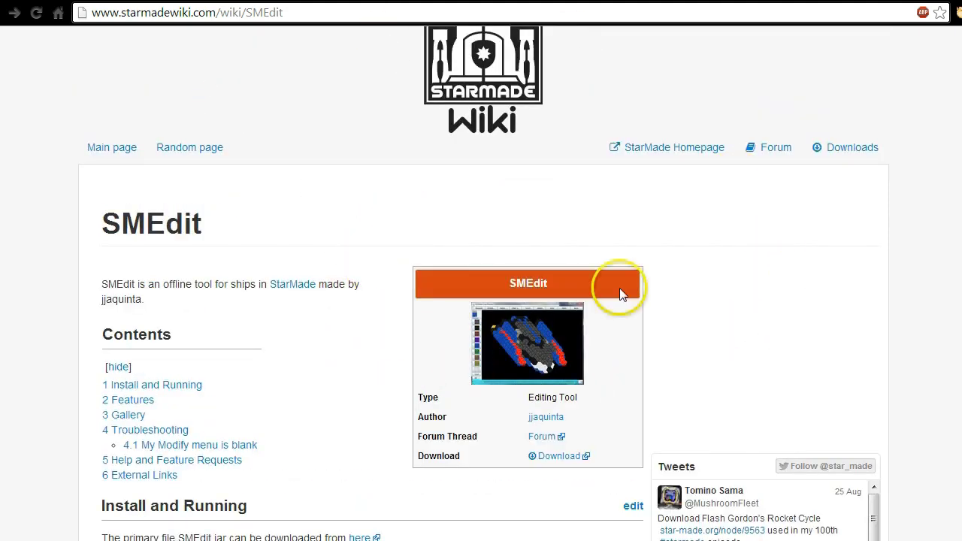
scroll(376, 373, "down", 2)
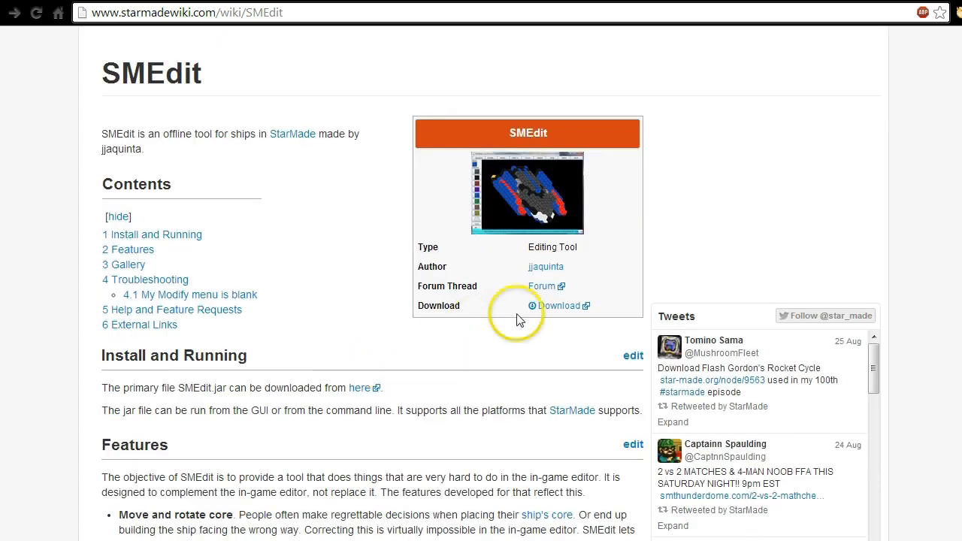
left_click(564, 309)
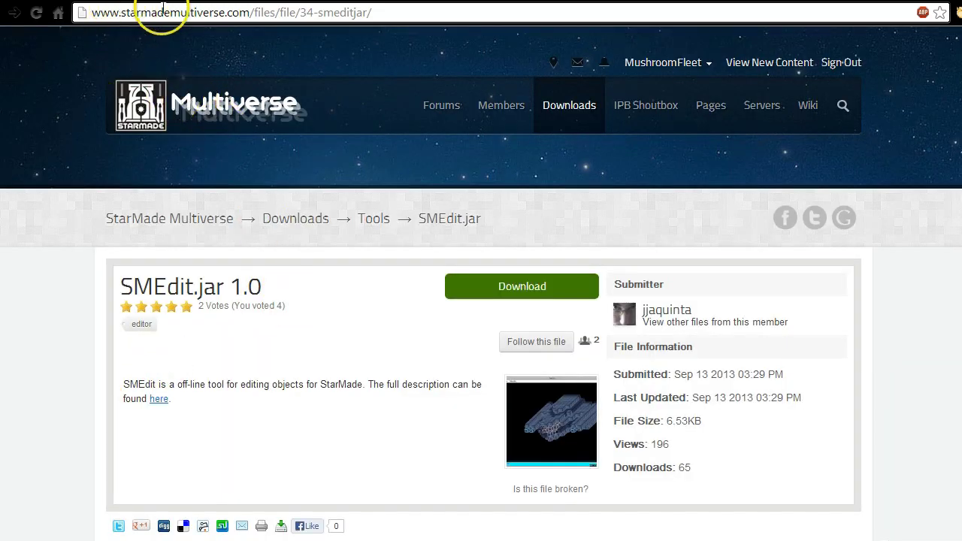
Step: Agree to the terms and download the 6.53KB SMEdit.jar, then bring up the smedit folder
left_click(530, 290)
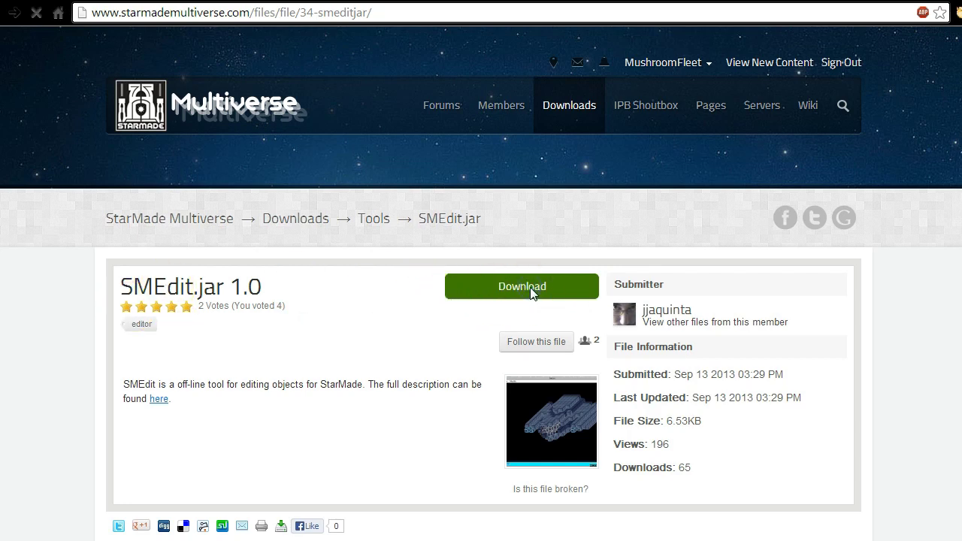
left_click(192, 412)
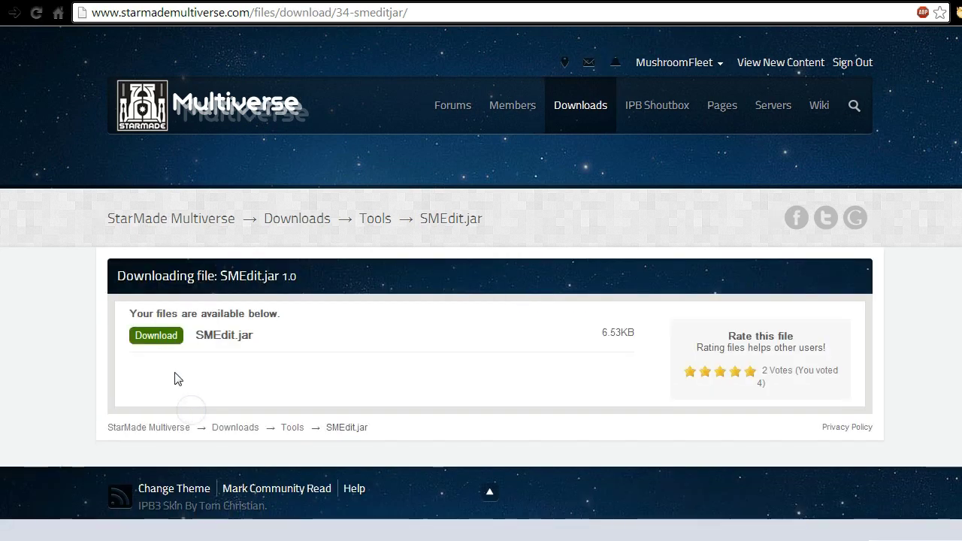
left_click(155, 335)
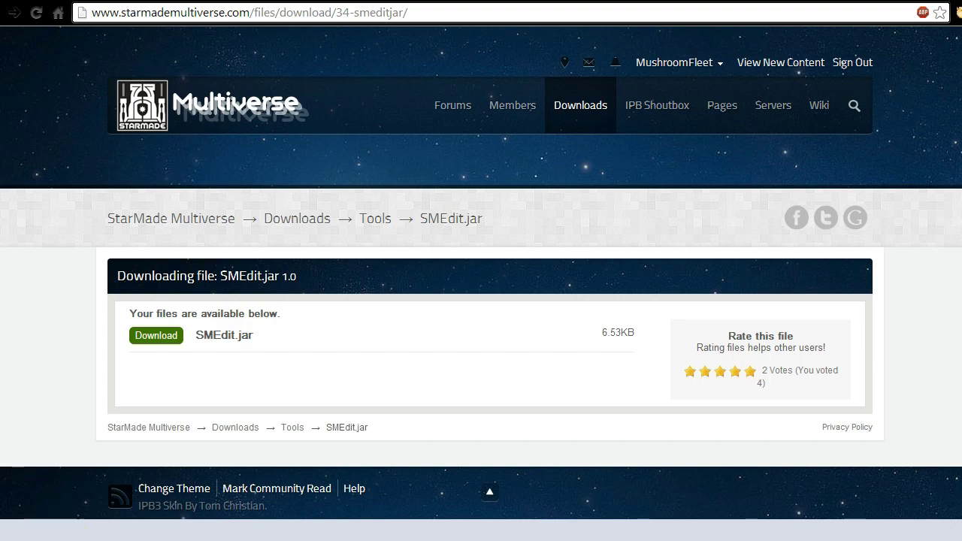
left_click(667, 105)
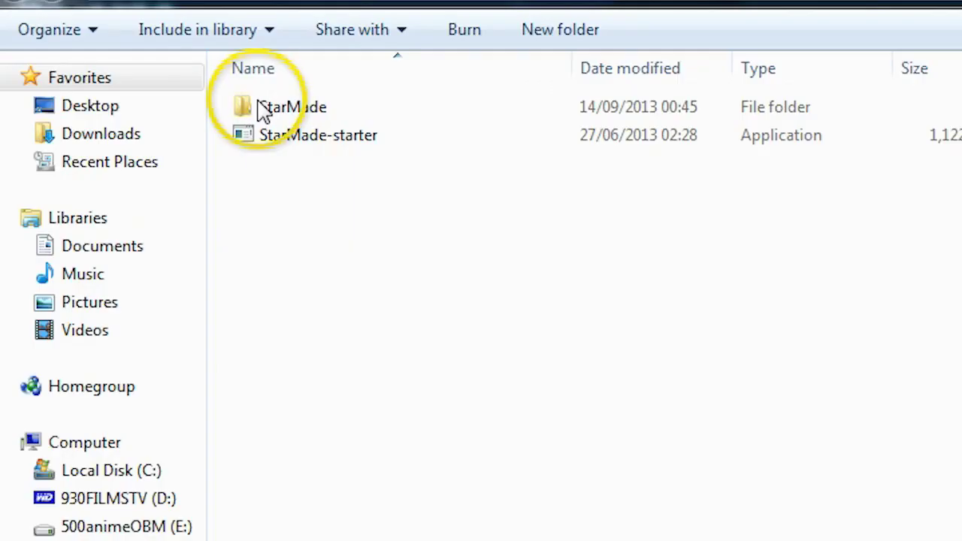
Step: Open the StarMade folder inside smedit and scroll down to the SMEdit executable jar
double_click(255, 112)
scroll(481, 511, "down", 4)
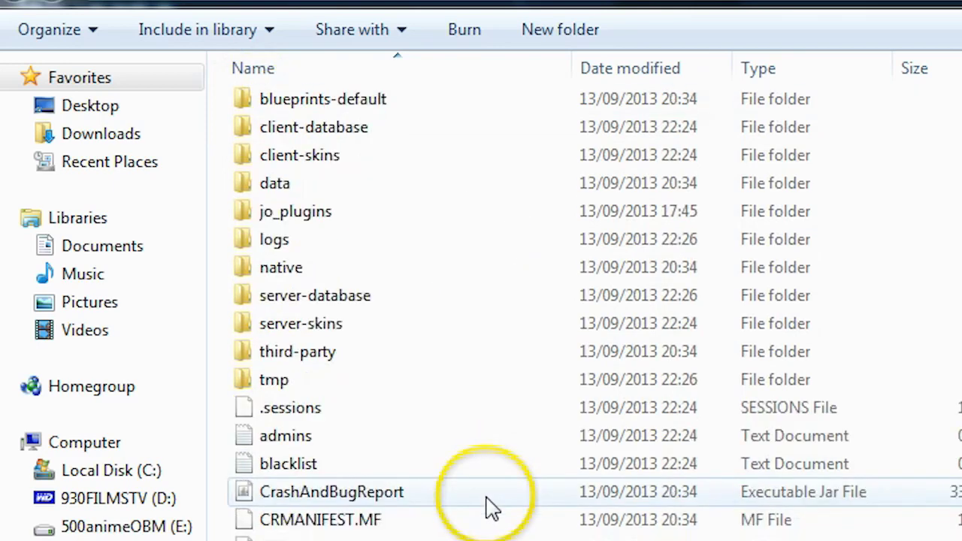
left_click(289, 519)
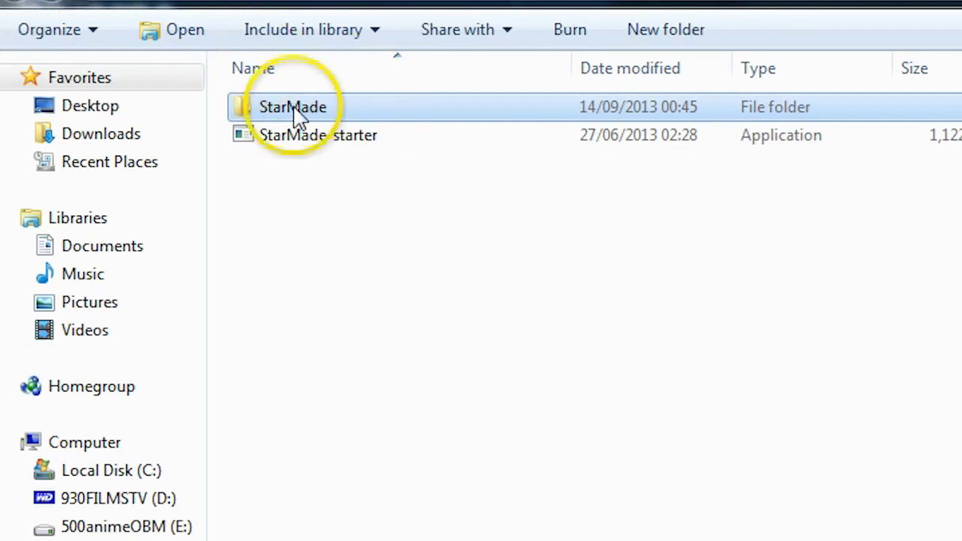
left_click(331, 142, "shift")
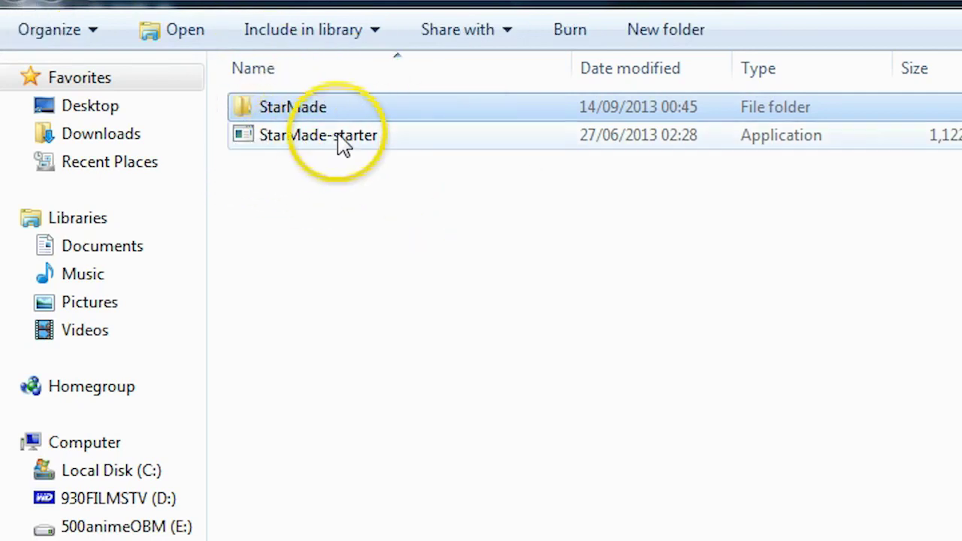
left_click(239, 116)
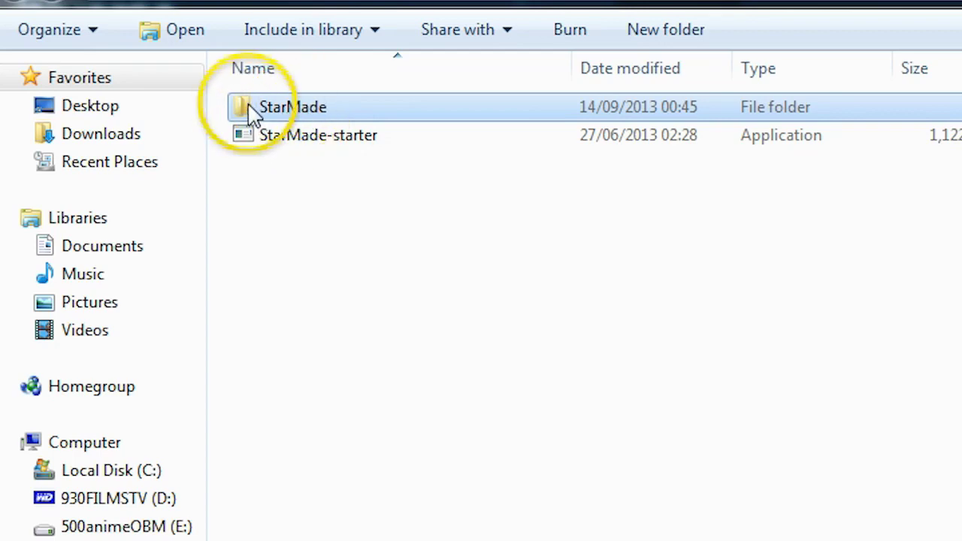
double_click(250, 114)
scroll(482, 316, "down", 5)
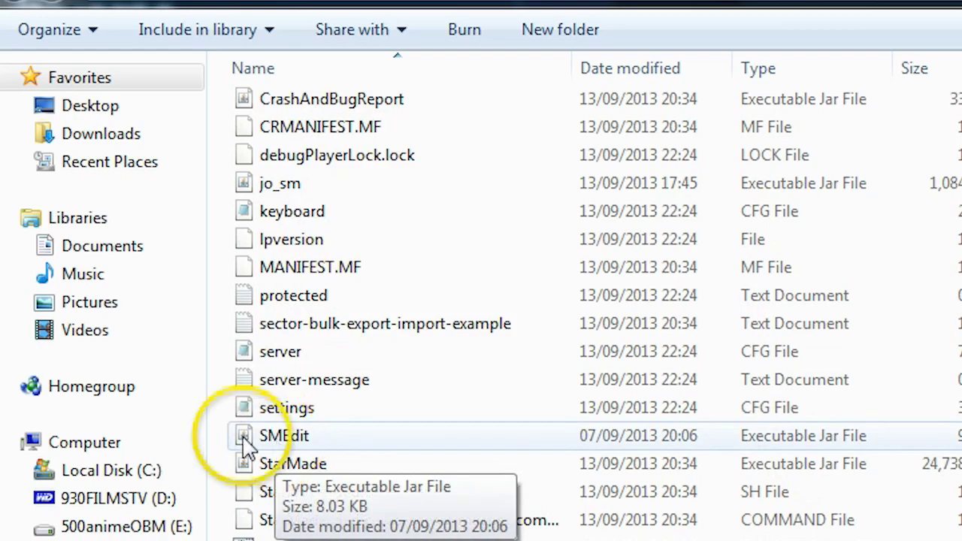
double_click(247, 439)
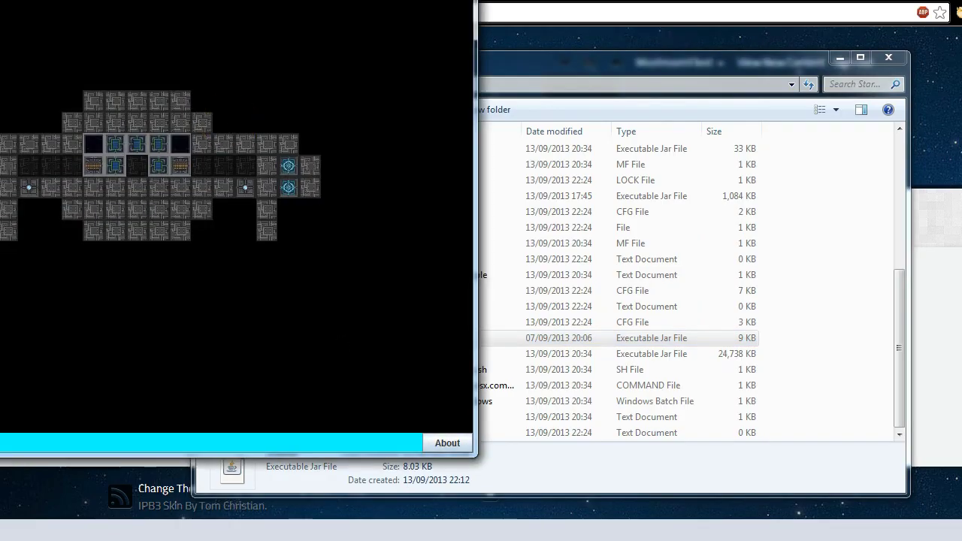
left_click_drag(145, 1, 536, 33)
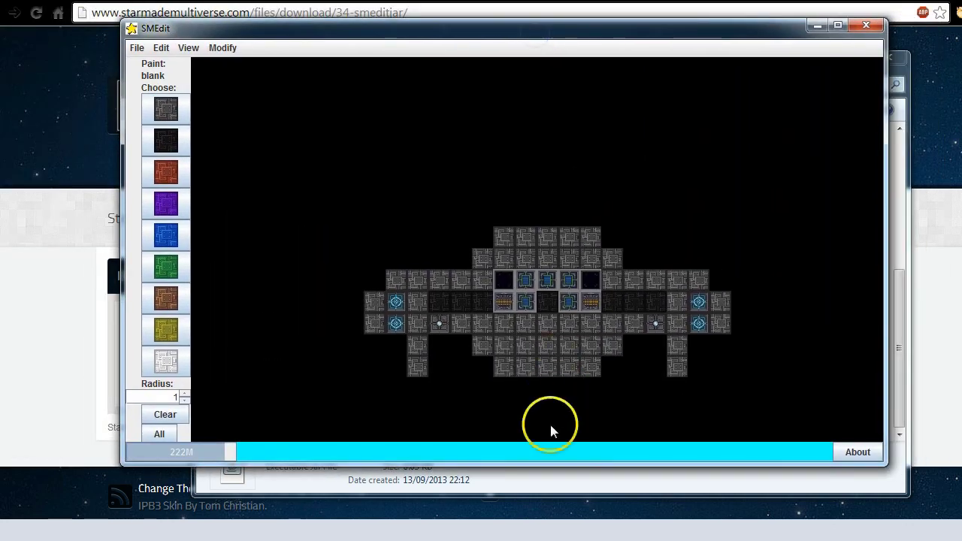
left_click_drag(537, 465, 526, 517)
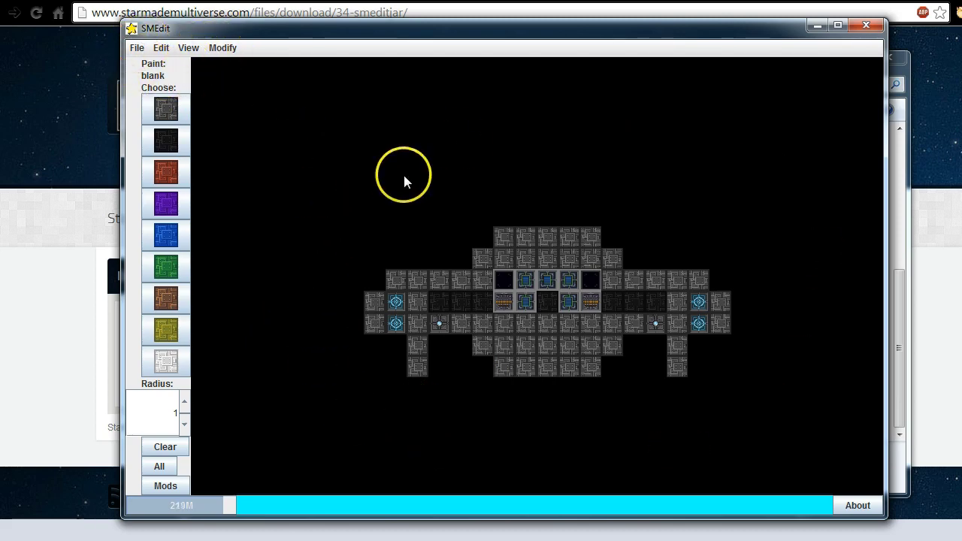
left_click(223, 50)
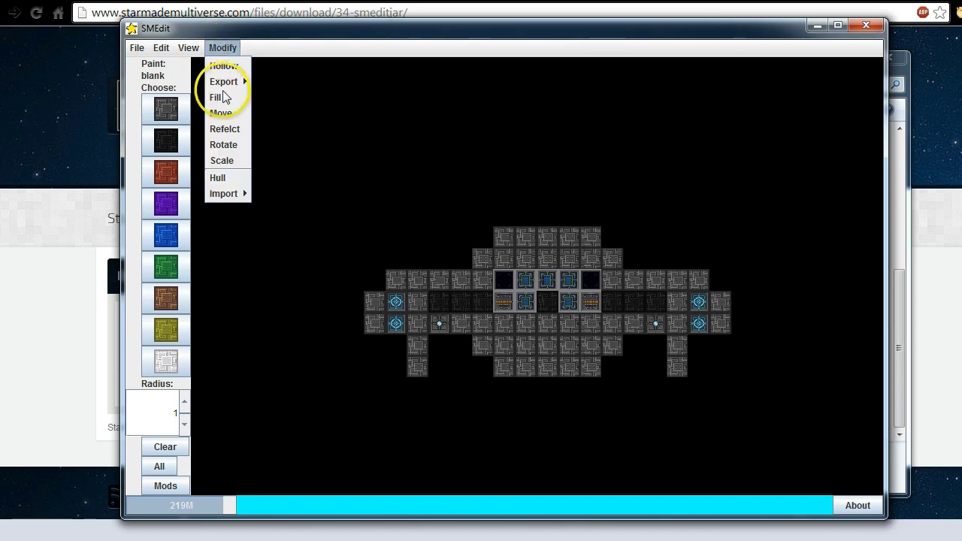
left_click(222, 47)
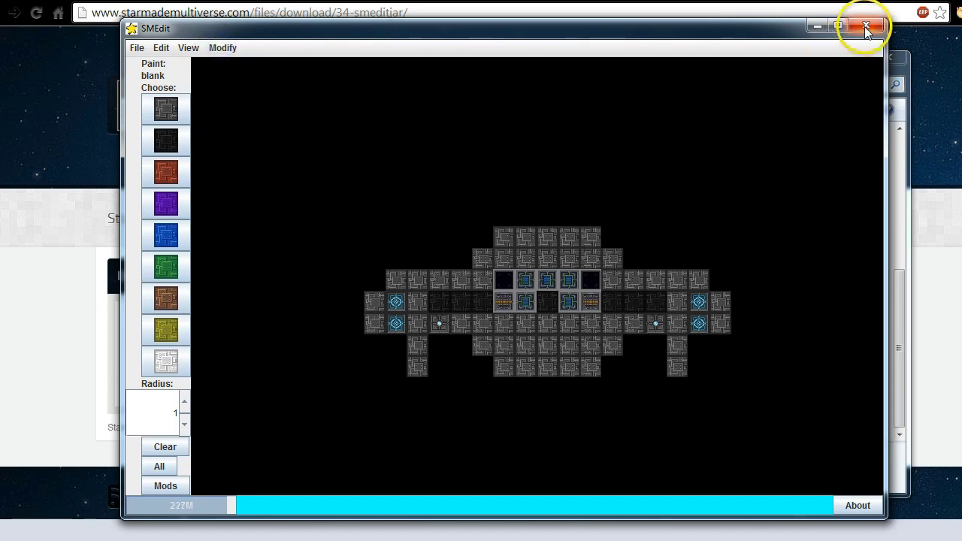
left_click(867, 29)
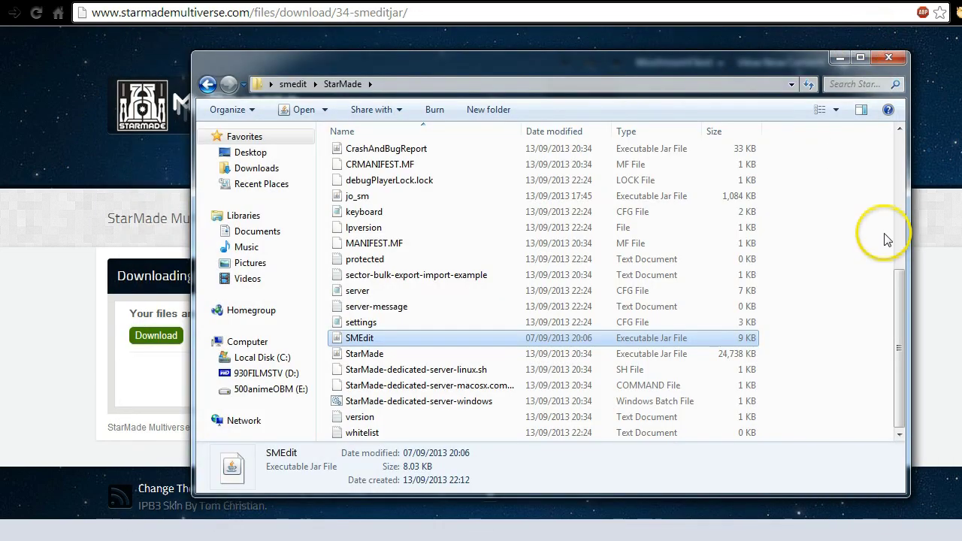
Step: Locate the SMEdit and jo_sm jar files, then open the jo_plugins folder
left_click(375, 343)
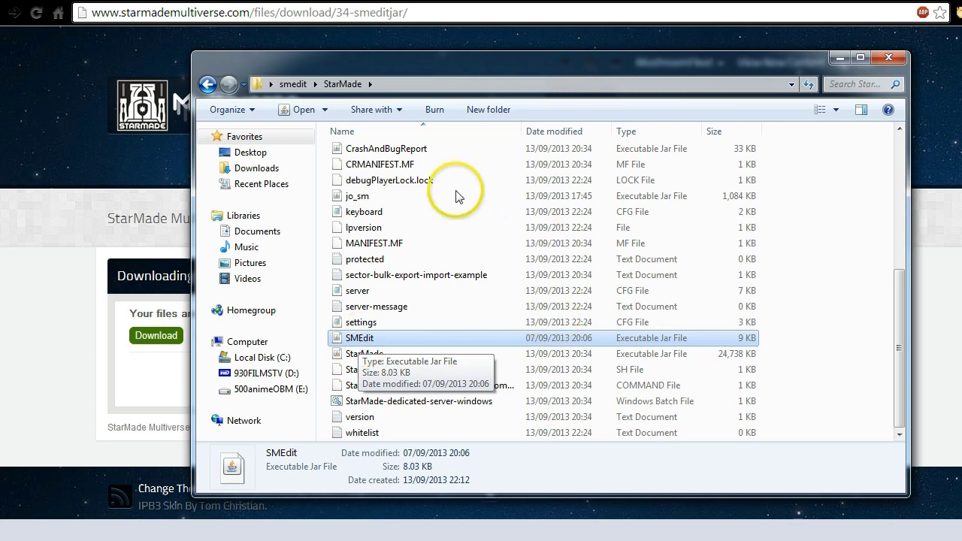
left_click(368, 200)
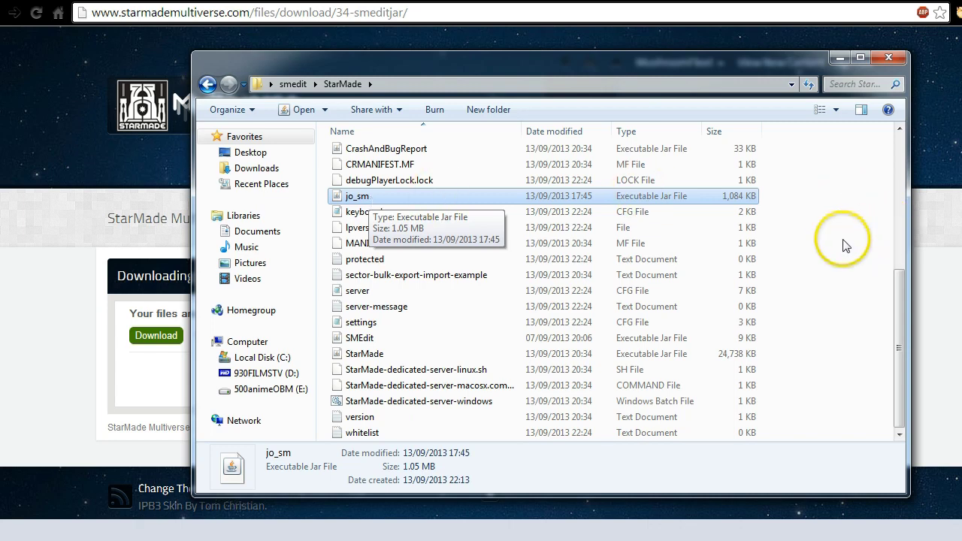
left_click(844, 188)
scroll(380, 215, "up", 5)
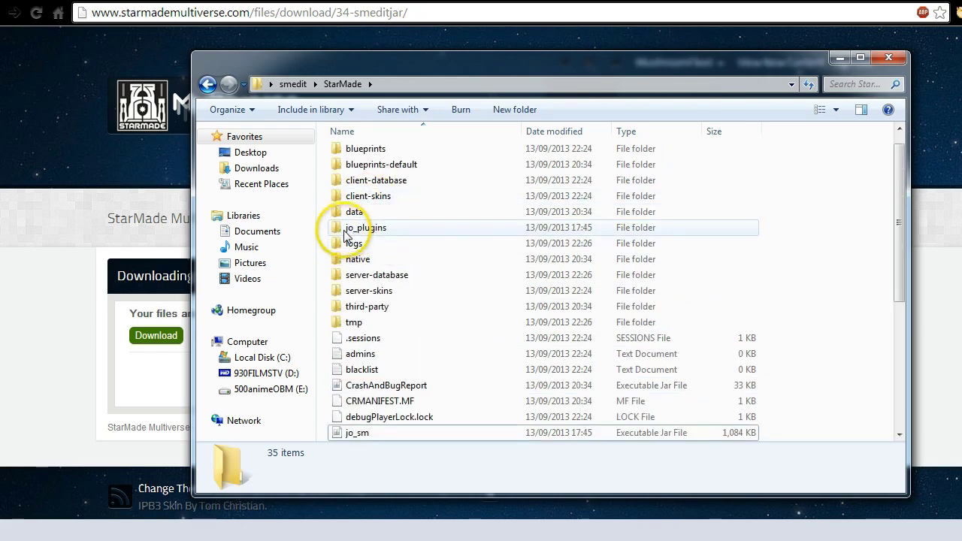
mouse_move(339, 236)
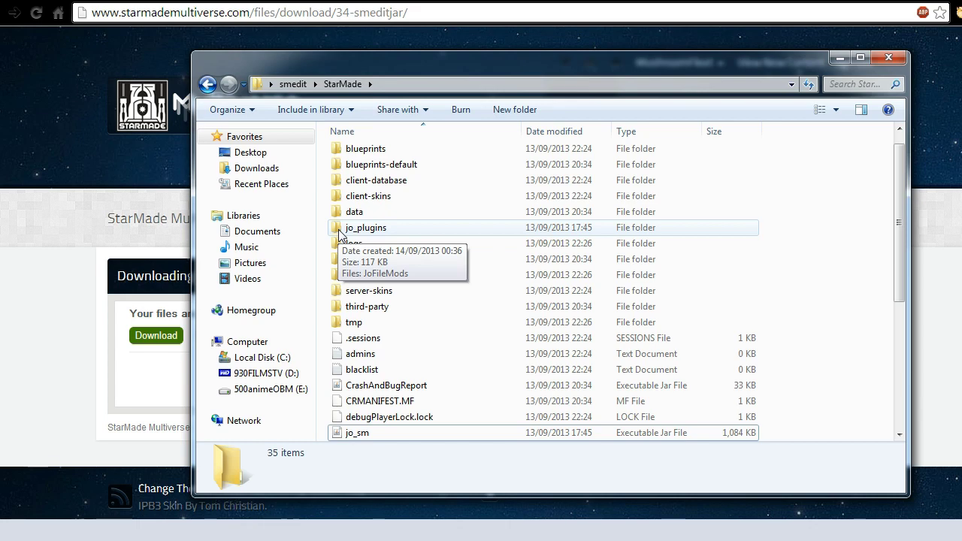
double_click(340, 233)
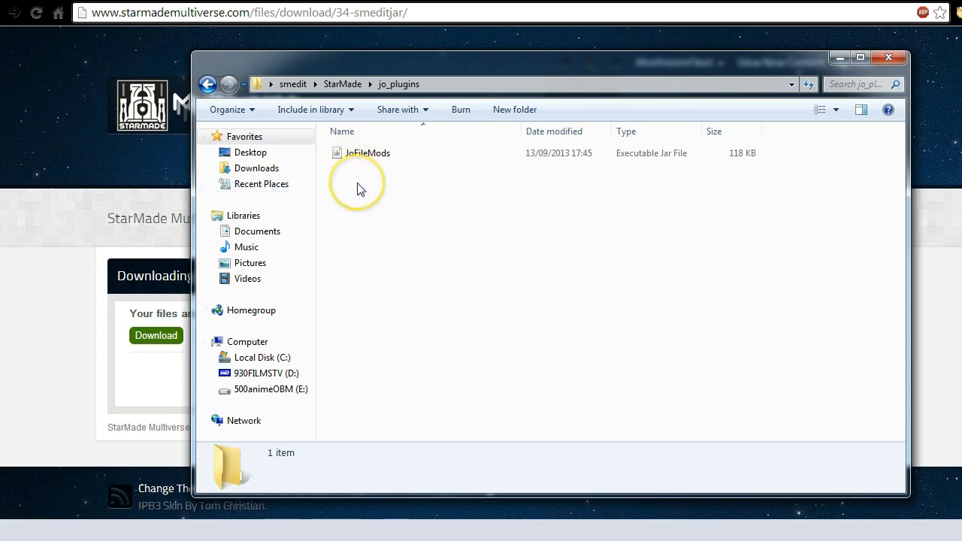
Step: Return to the StarMade folder, recheck jo_plugins for JoFileMods, and come back again
left_click(207, 85)
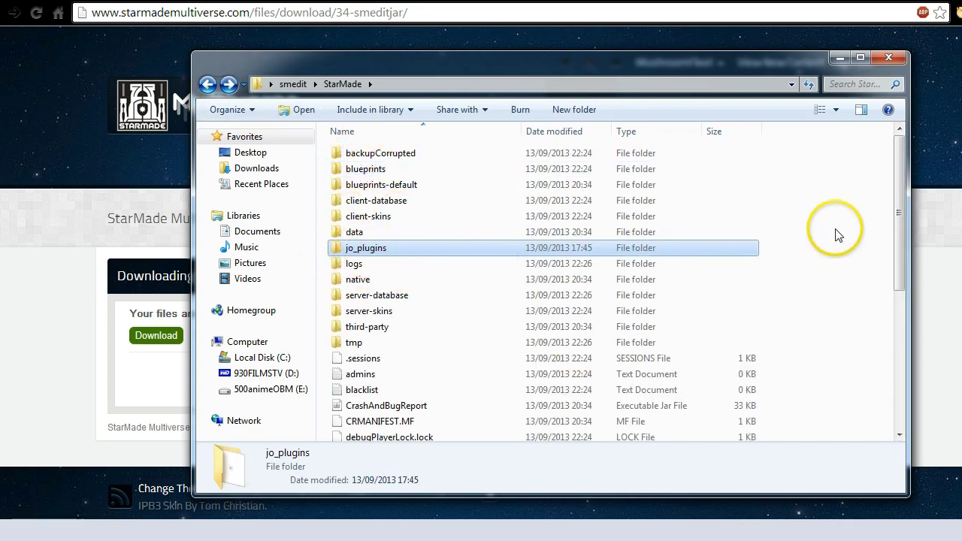
left_click(797, 242)
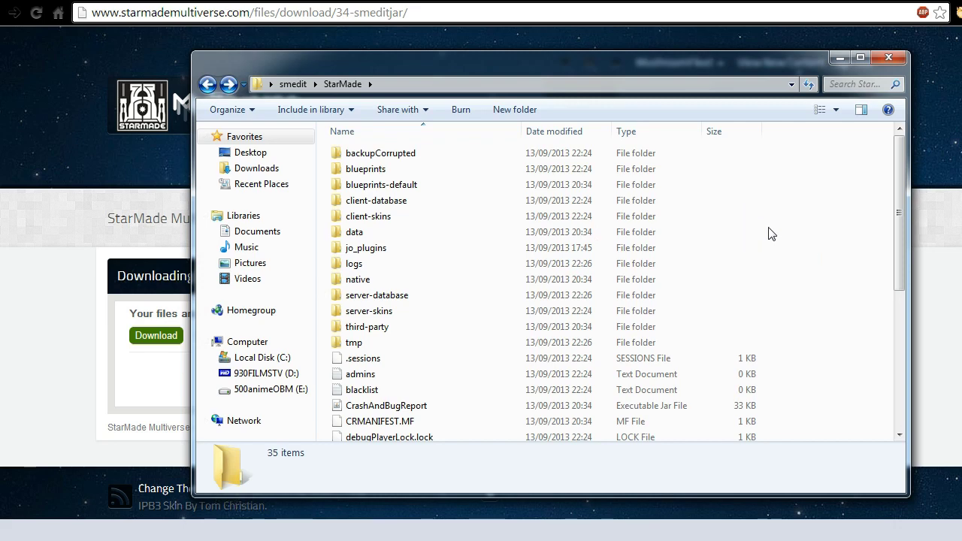
double_click(352, 250)
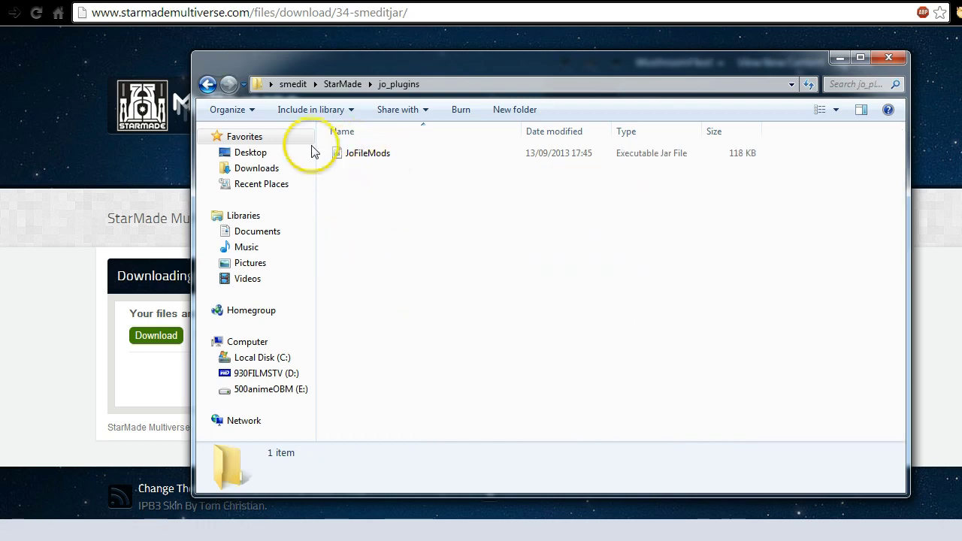
left_click(208, 84)
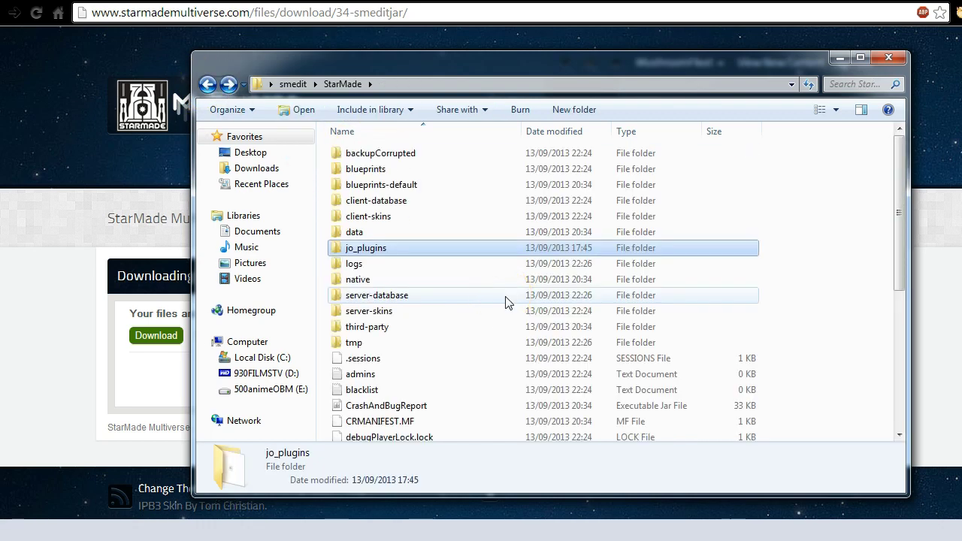
left_click(819, 266)
scroll(816, 360, "down", 3)
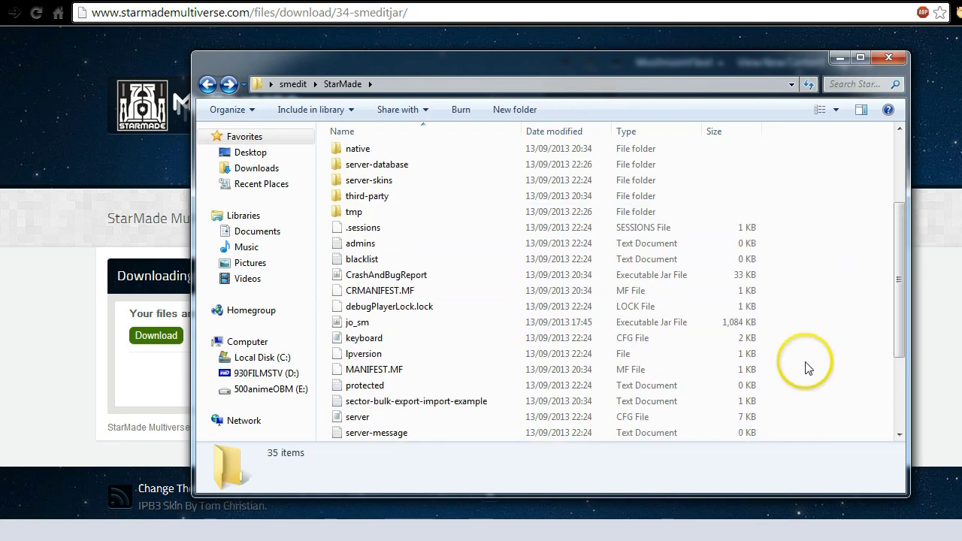
scroll(421, 368, "down", 2)
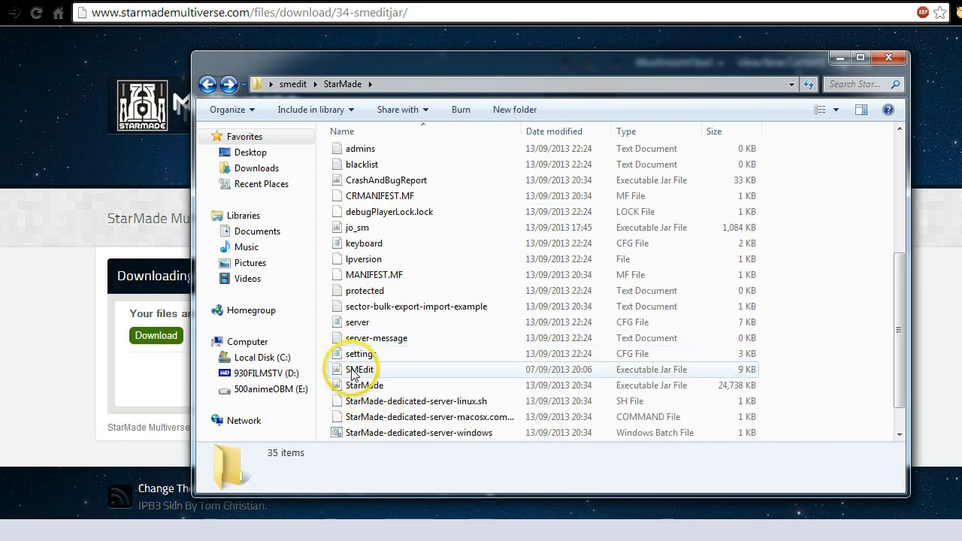
Step: Pick out the SMEdit and jo_sm jars, check jo_plugins once more, and select jo_sm
left_click(353, 371)
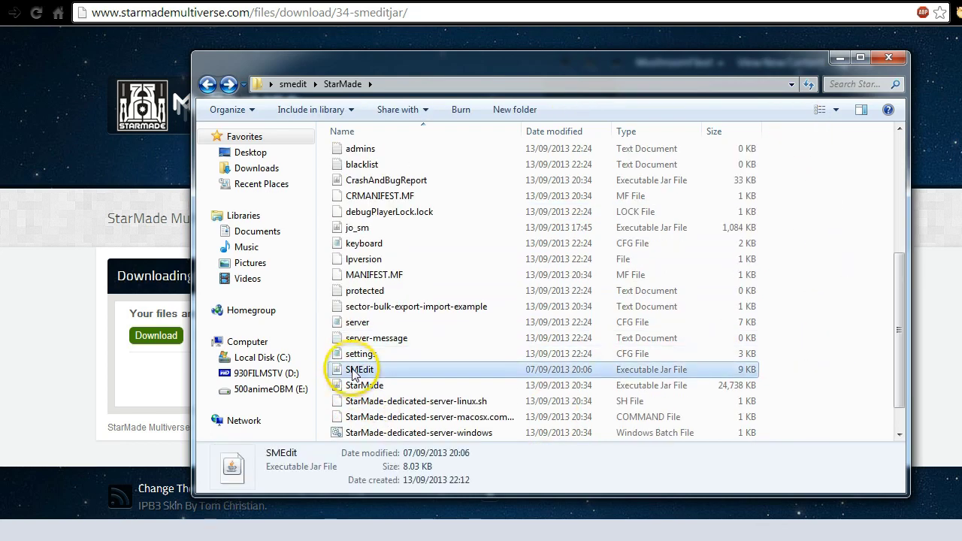
left_click(361, 228)
scroll(383, 252, "up", 4)
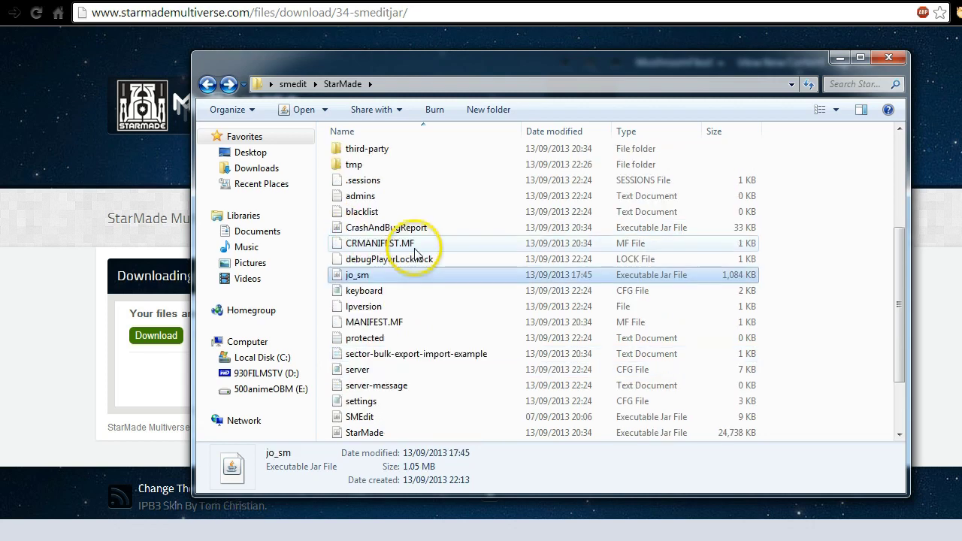
double_click(353, 212)
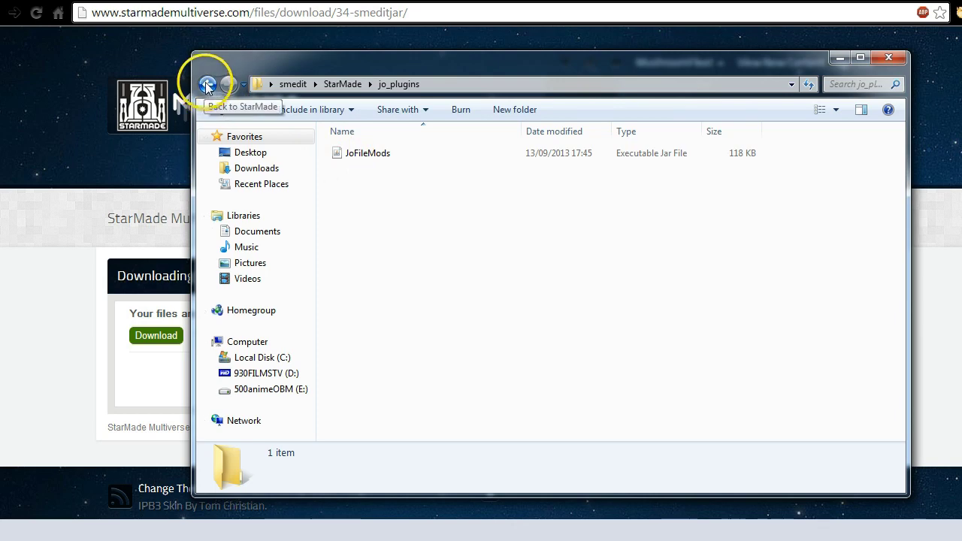
left_click(206, 85)
scroll(451, 256, "down", 3)
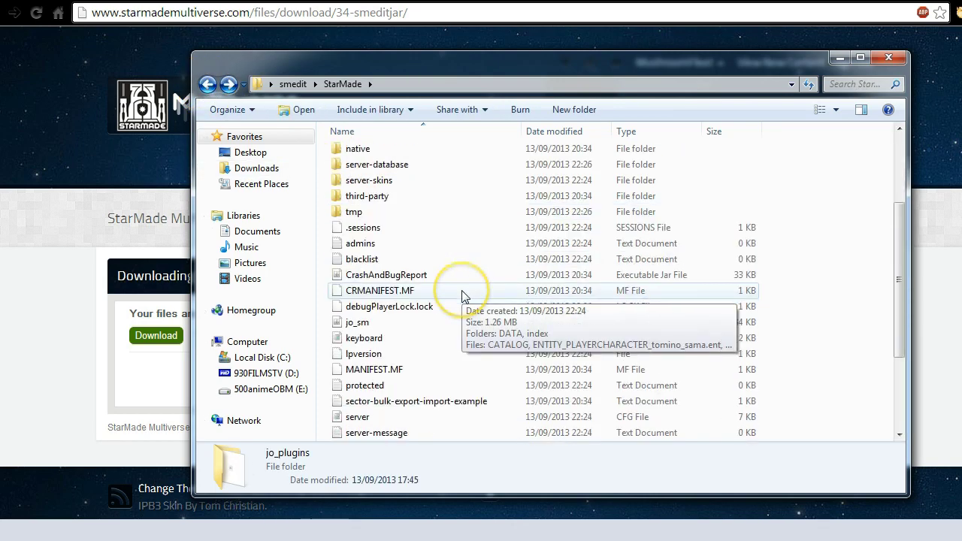
left_click(345, 327)
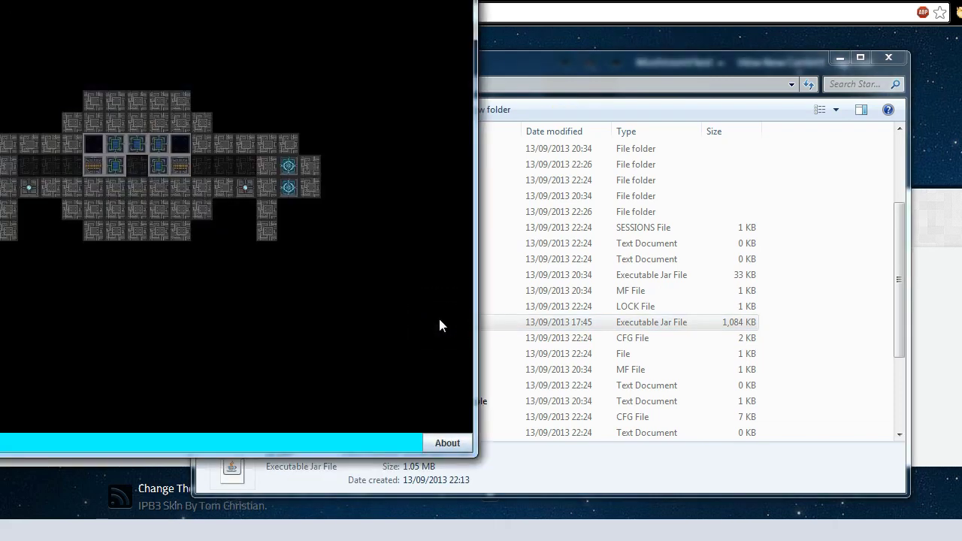
Step: Centre the SMEdit window, view its Modify menu, close SMEdit, and hide the Explorer window
left_click(902, 326)
scroll(454, 376, "down", 2)
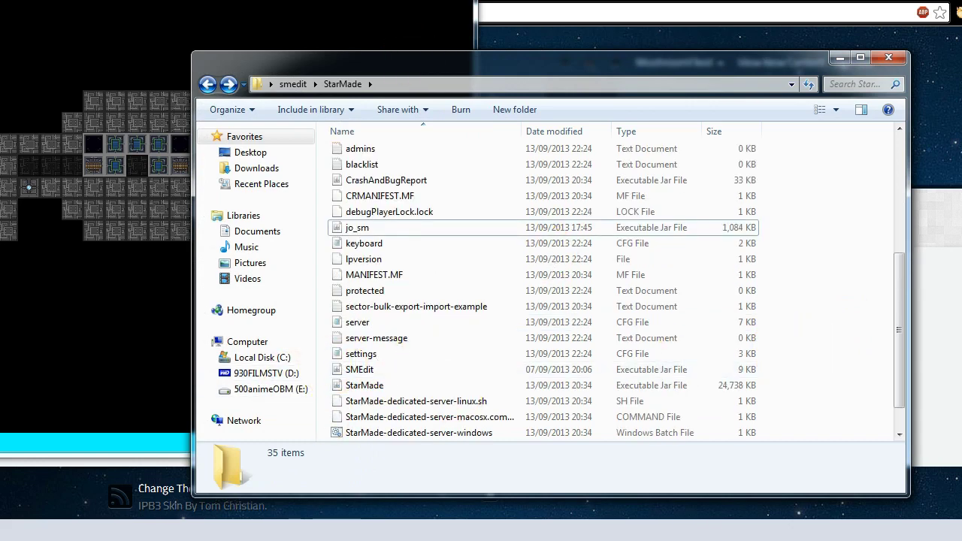
left_click_drag(421, 19, 441, 28)
left_click(212, 37)
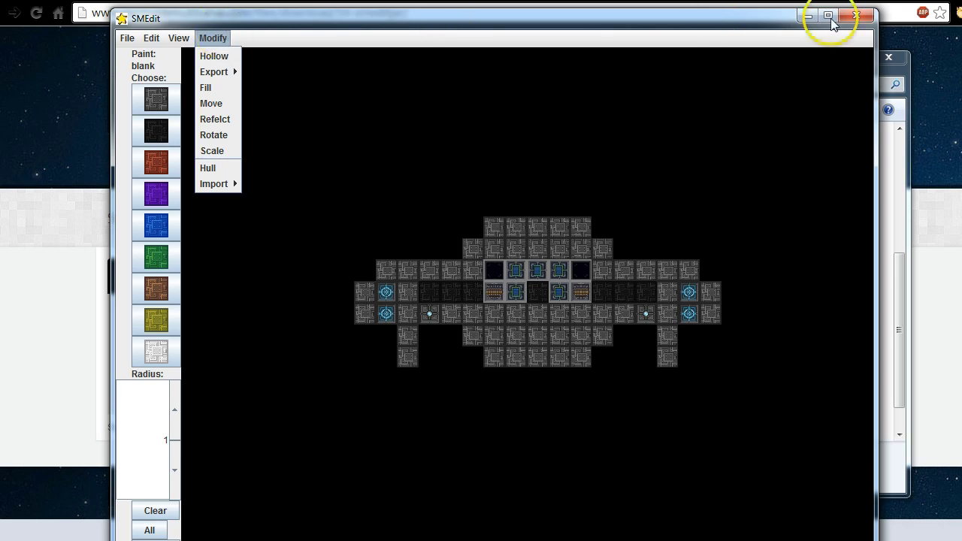
left_click(855, 17)
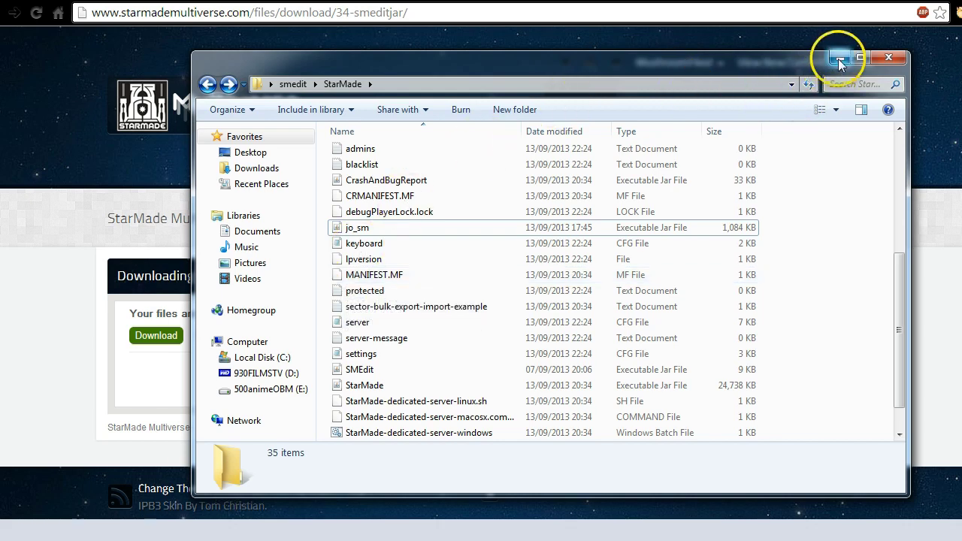
key("alt+Tab")
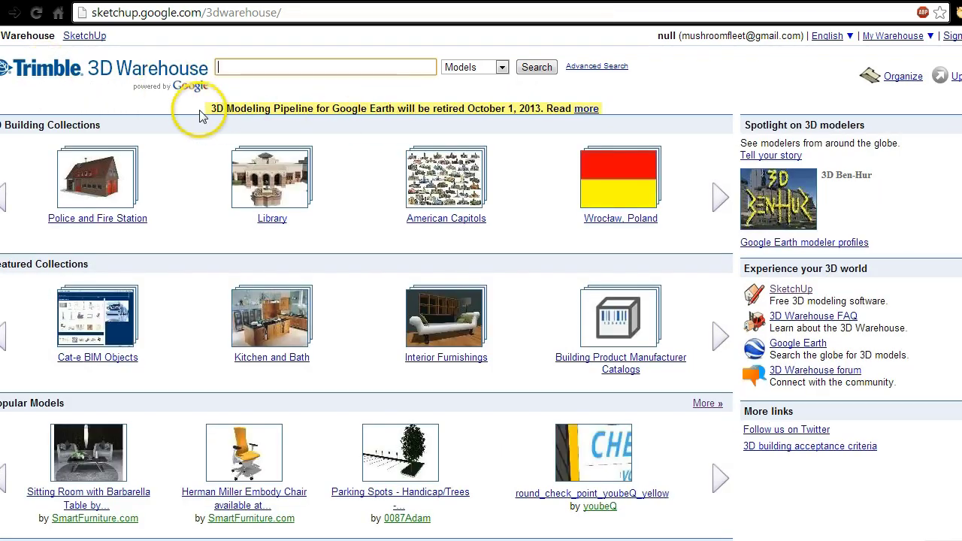
Step: Read the 3D Warehouse retirement notice and place the cursor in the model search box
left_click_drag(201, 117, 455, 107)
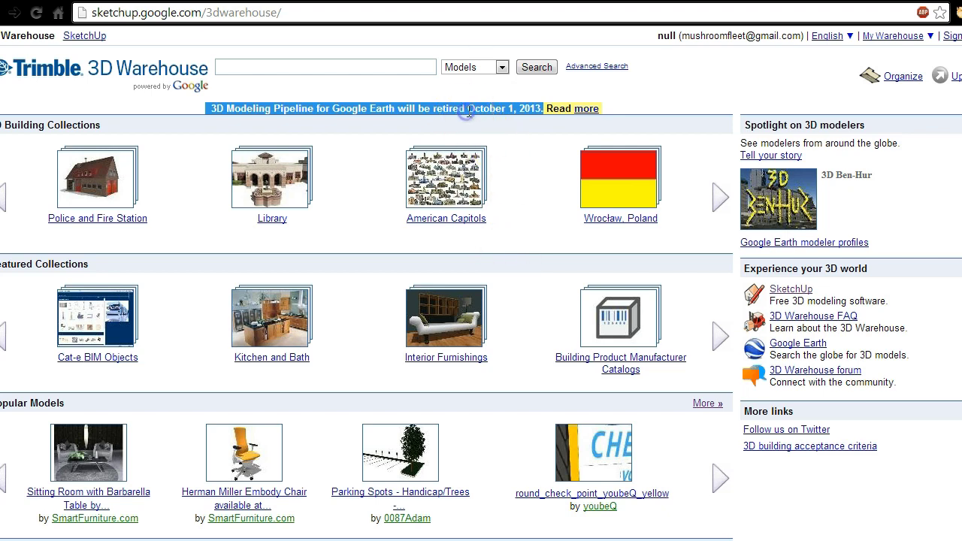
left_click(512, 109)
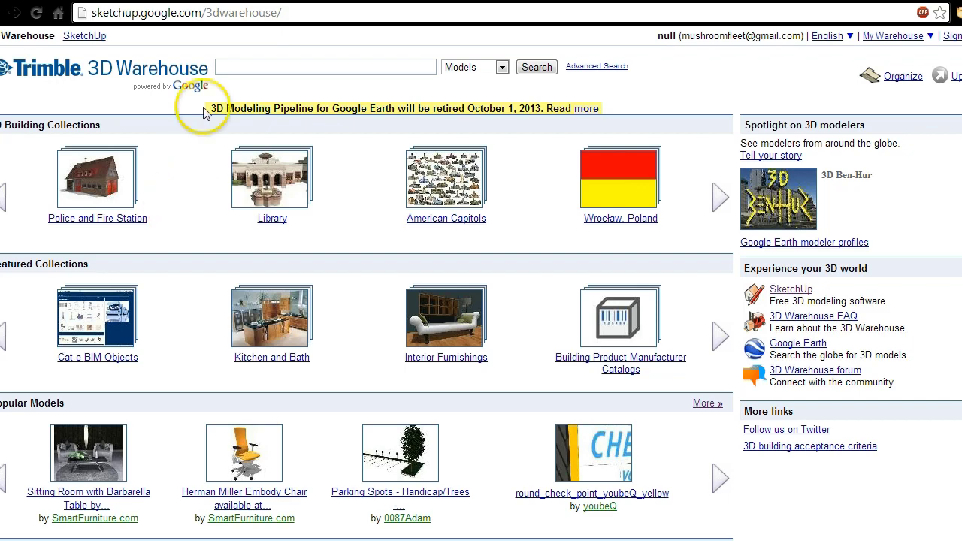
left_click(259, 69)
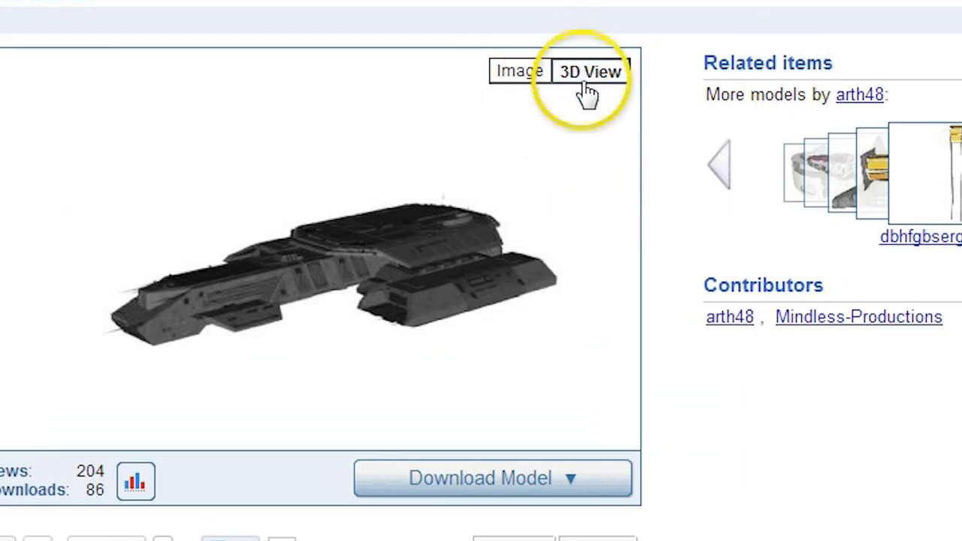
Step: Show the spaceship in 3D View, orbit it to a side view, and check its download formats
left_click(594, 75)
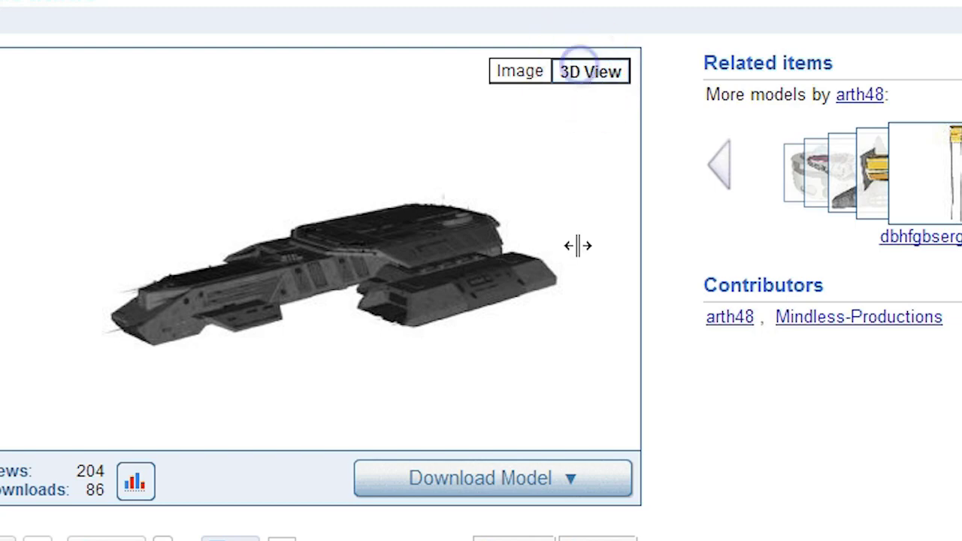
left_click_drag(499, 178, 894, 150)
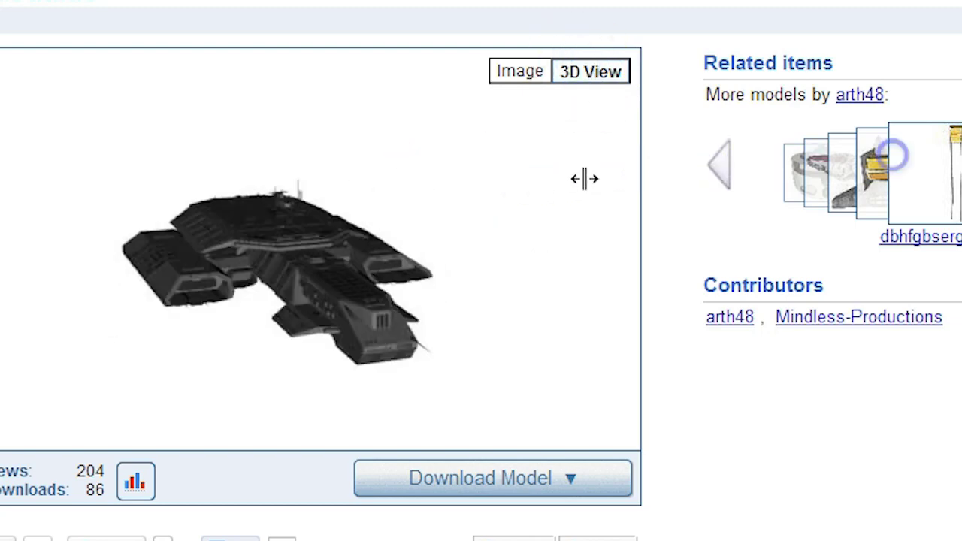
left_click_drag(236, 155, 290, 195)
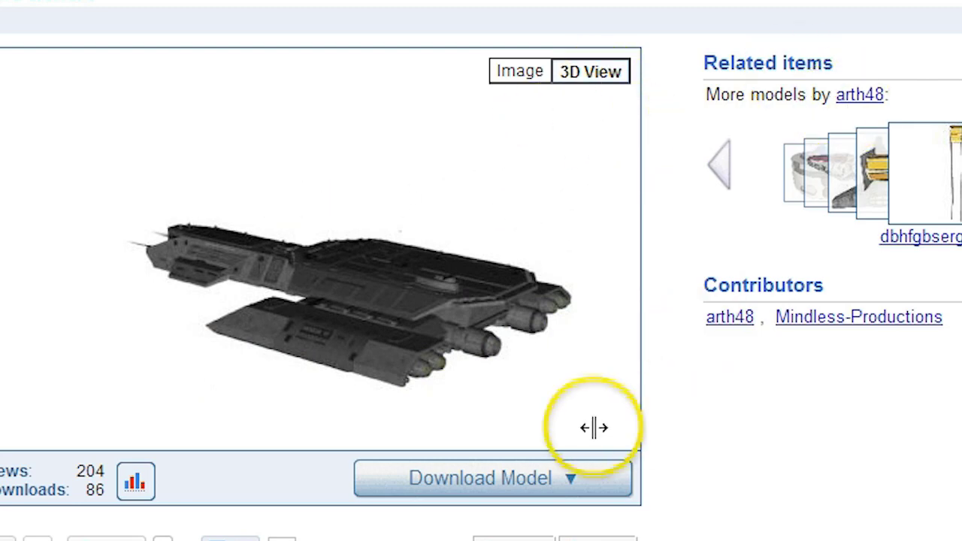
left_click(490, 489)
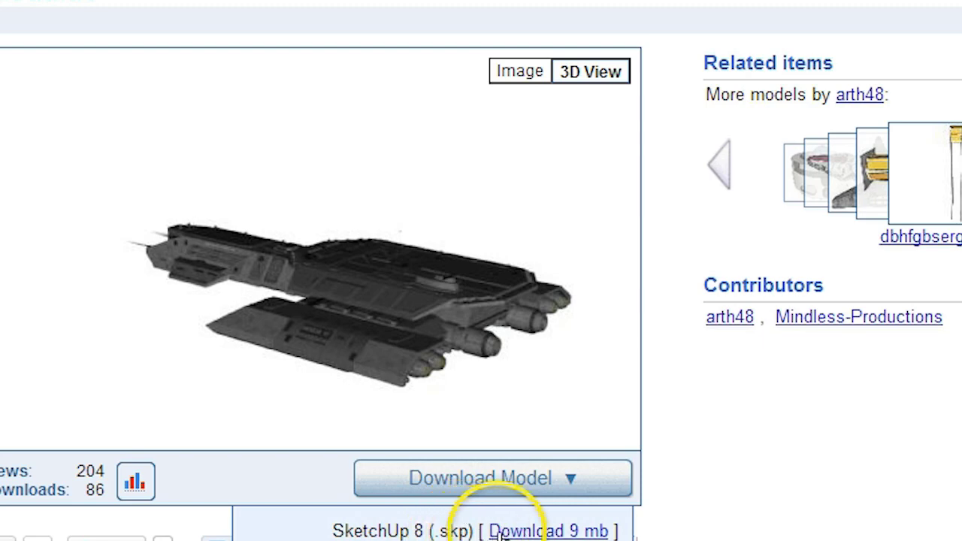
left_click(844, 467)
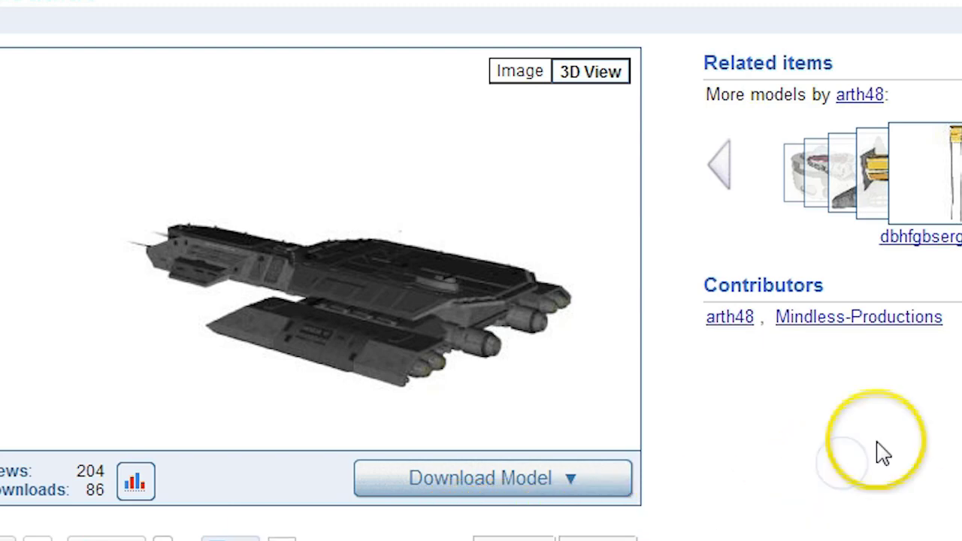
left_click(603, 73)
left_click(692, 20)
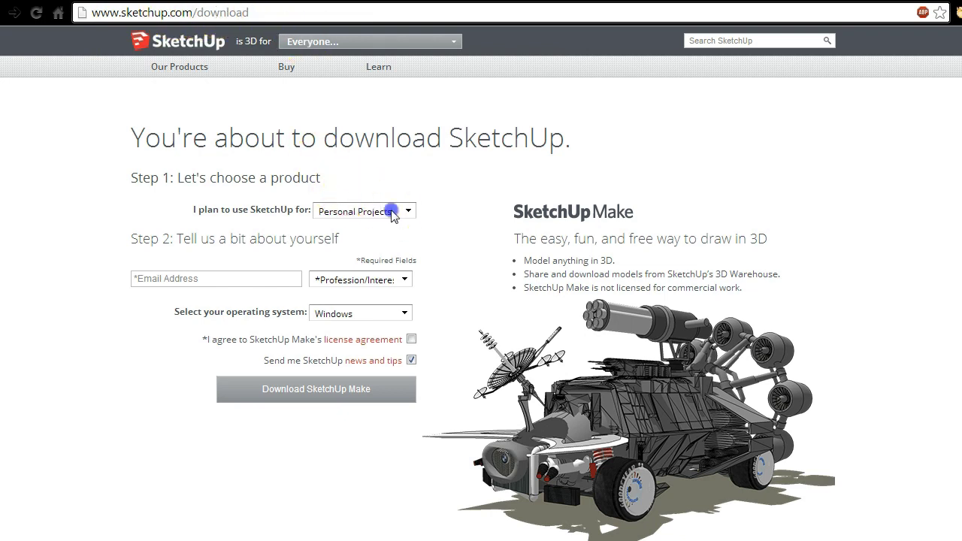
Step: Choose Personal Projects and Game Design on the form, and uncheck SketchUp news and tips
left_click(354, 211)
left_click(278, 265)
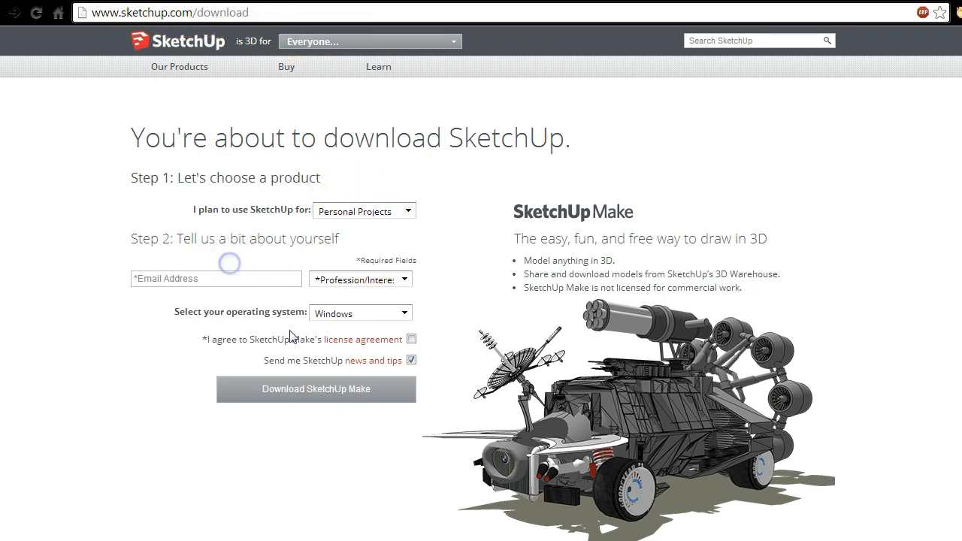
left_click(399, 280)
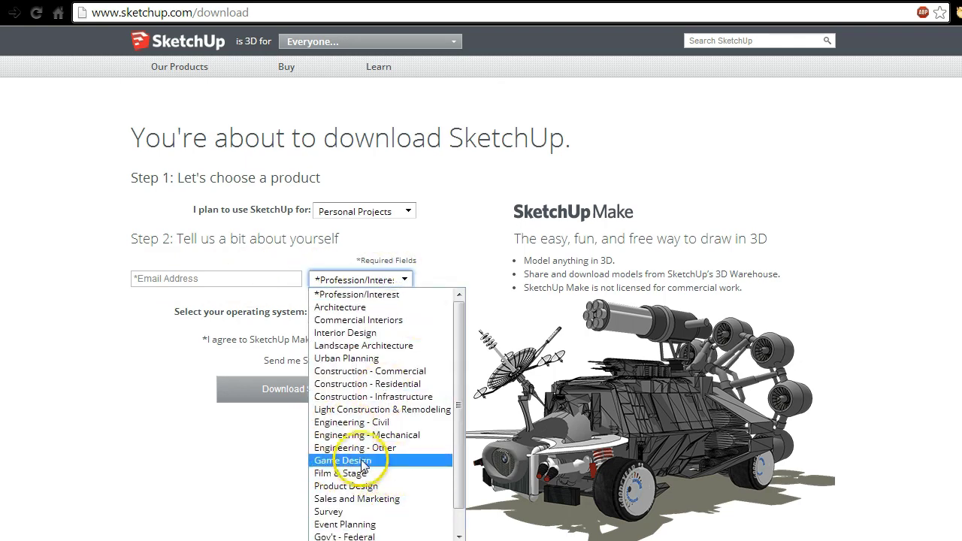
left_click(343, 460)
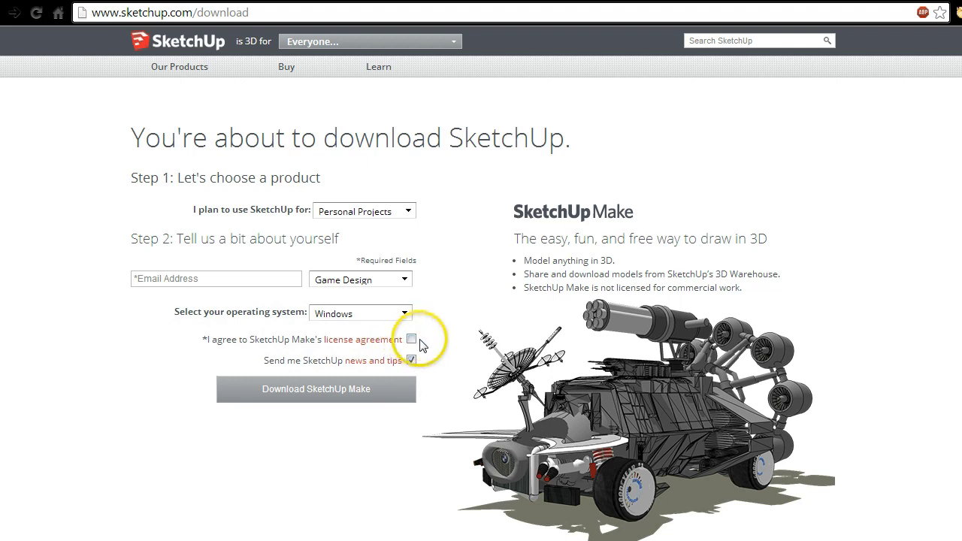
left_click(412, 360)
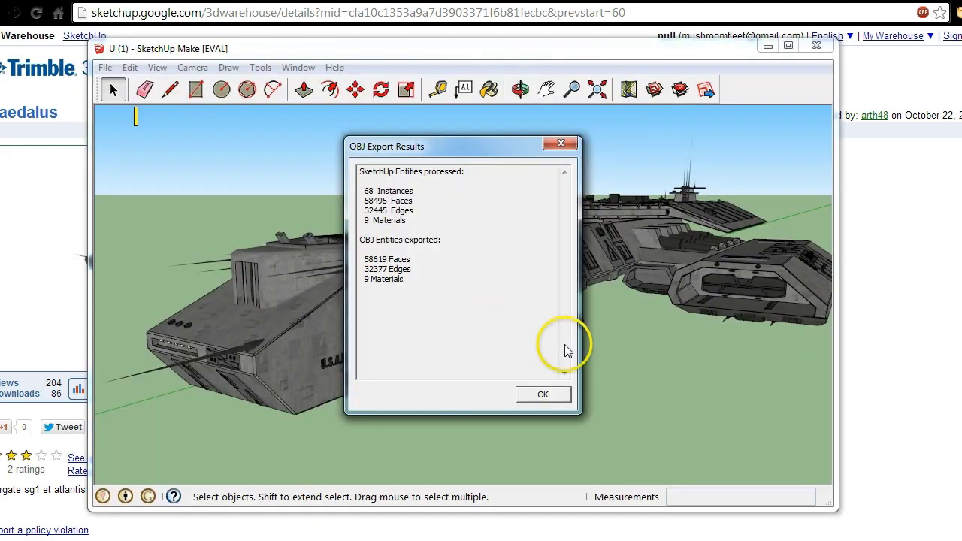
Step: Dismiss the OBJ export results and orbit the ship to a top-down view
mouse_move(463, 139)
left_mouse_down()
mouse_move(903, 157)
mouse_move(961, 147)
left_mouse_up()
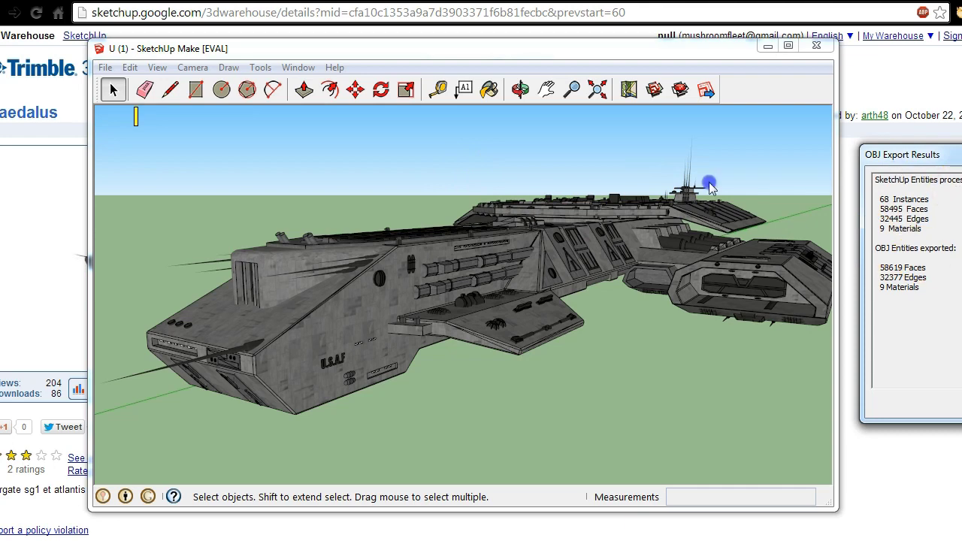
left_click_drag(902, 155, 390, 187)
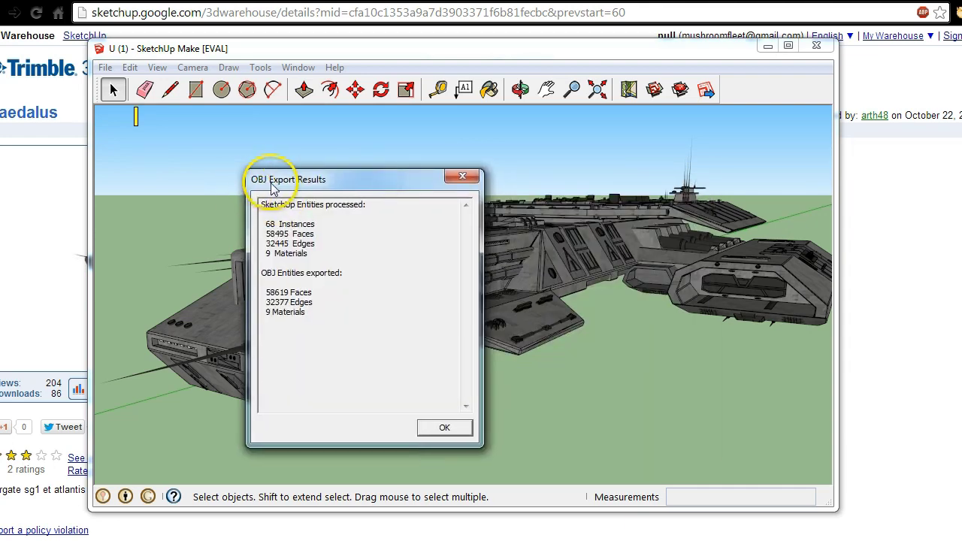
left_click(446, 428)
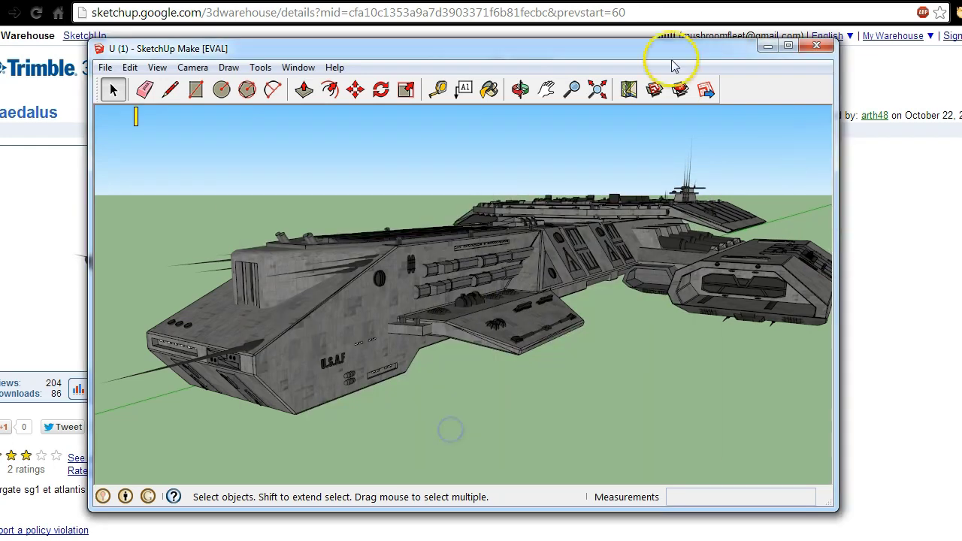
left_click(519, 90)
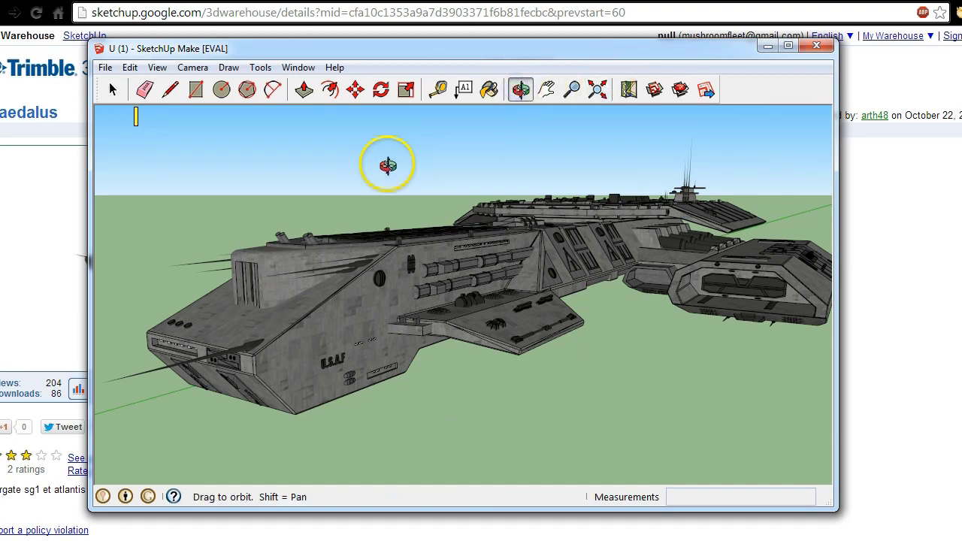
left_click_drag(391, 169, 623, 248)
right_click(623, 248)
left_click(579, 174)
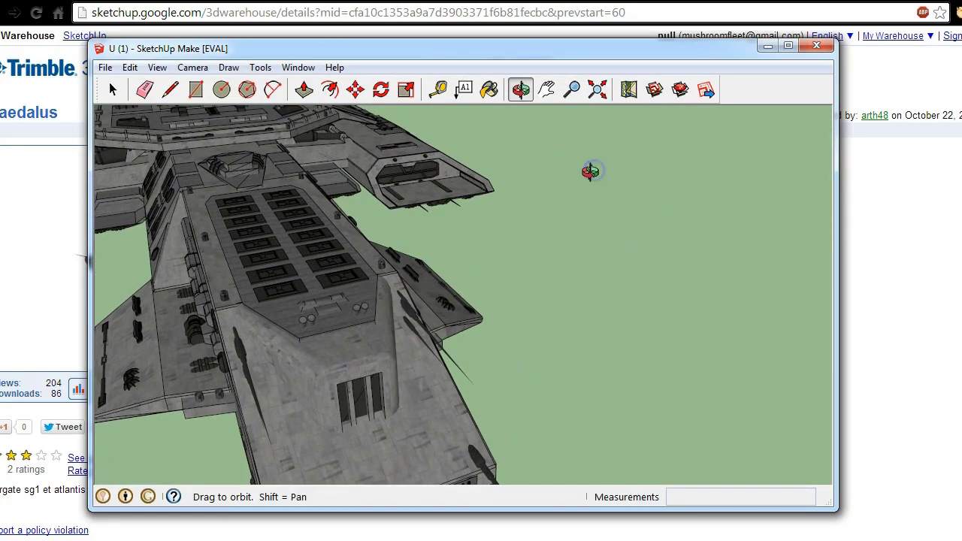
Step: Start a File > Export > 3D Model, shorten the file name to U, then cancel
left_click(106, 68)
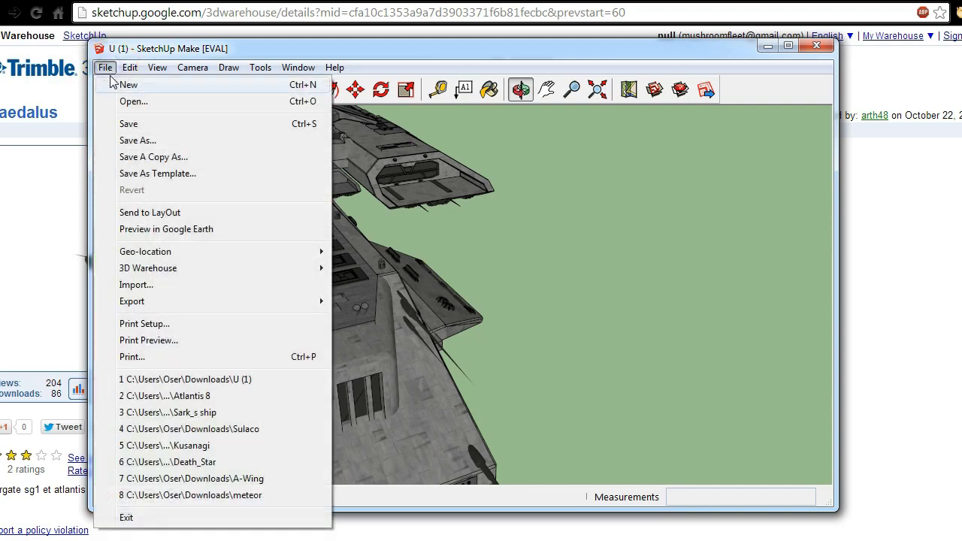
mouse_move(165, 308)
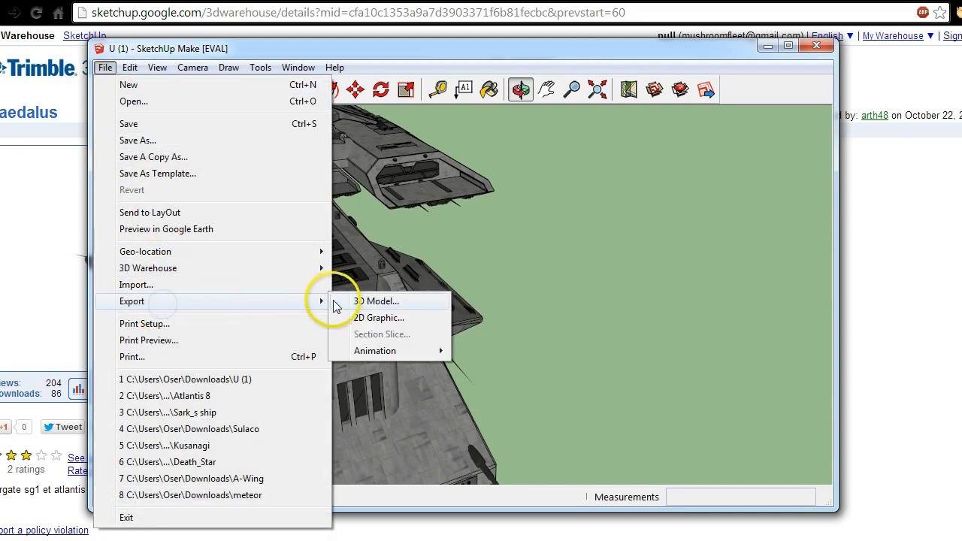
left_click(400, 302)
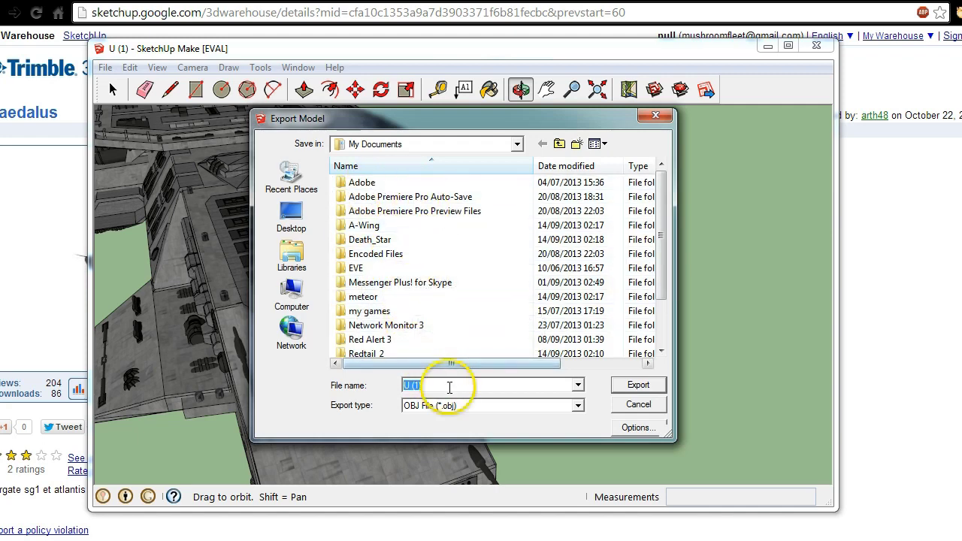
left_click(406, 385)
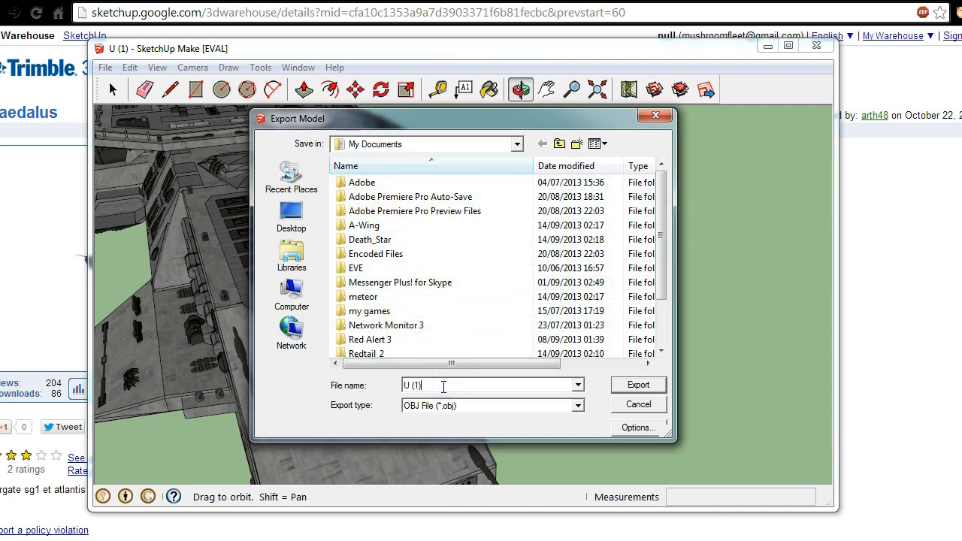
key("BackSpace")
key("BackSpace")
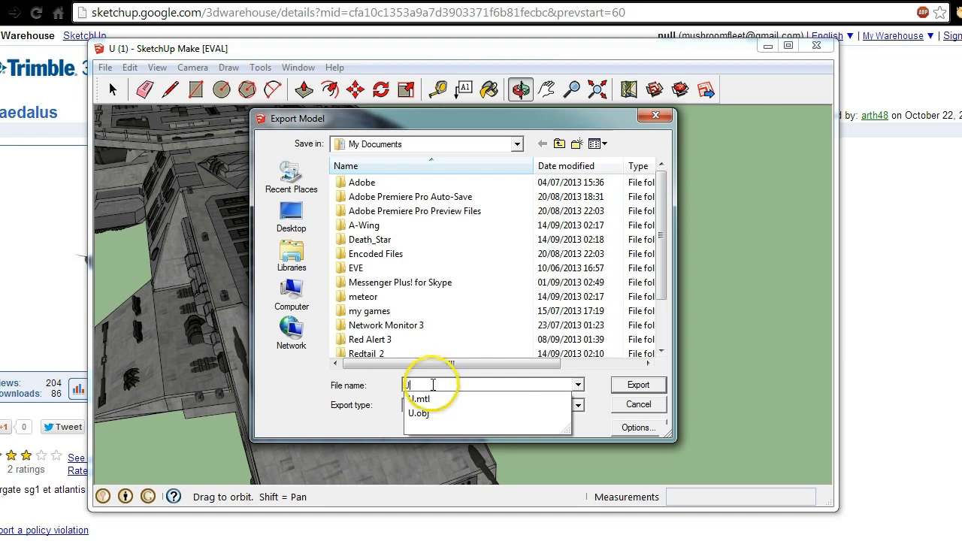
left_click(639, 385)
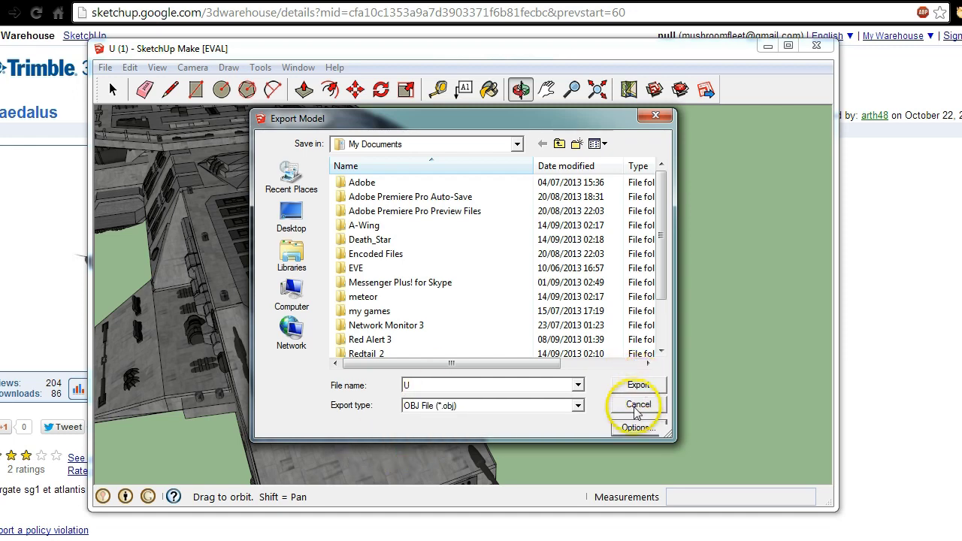
left_click(638, 406)
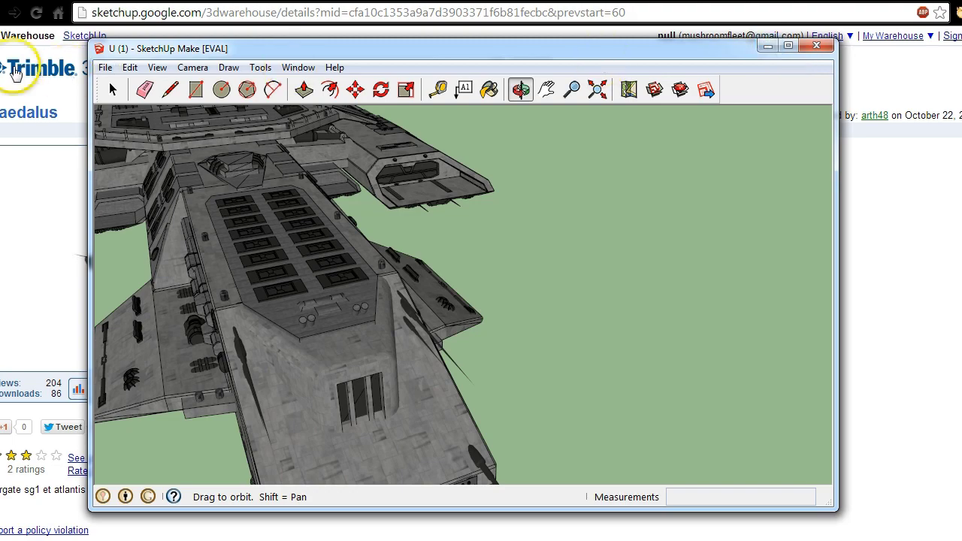
left_click(105, 67)
mouse_move(136, 301)
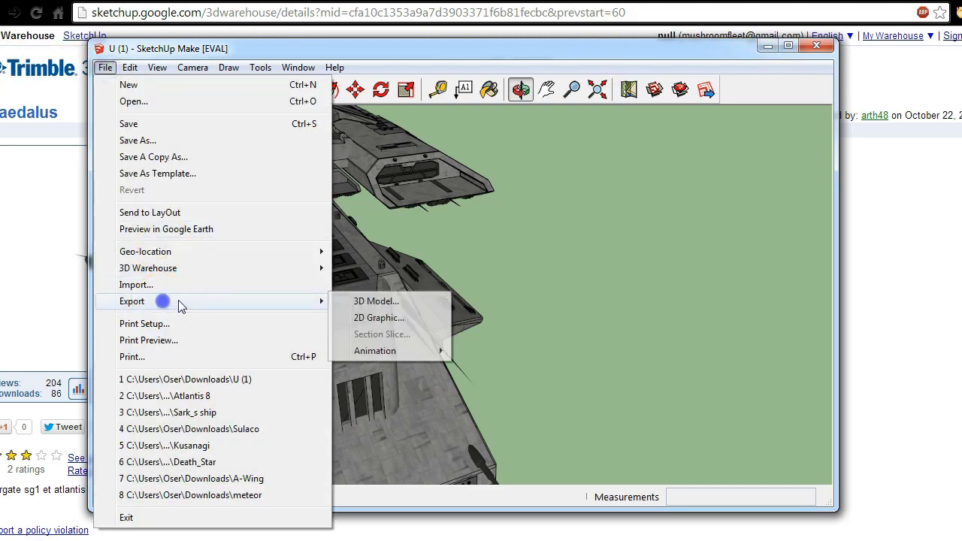
left_click(384, 303)
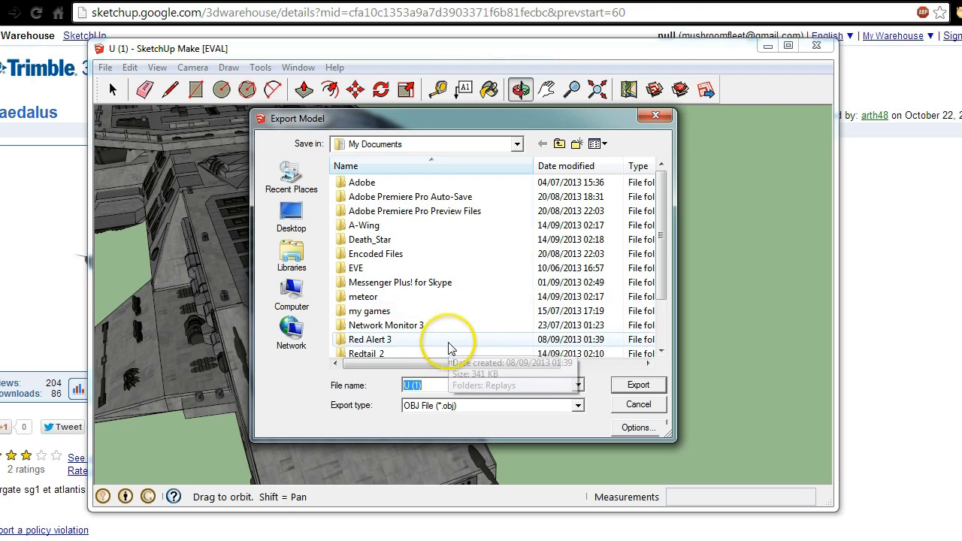
left_click_drag(666, 254, 659, 353)
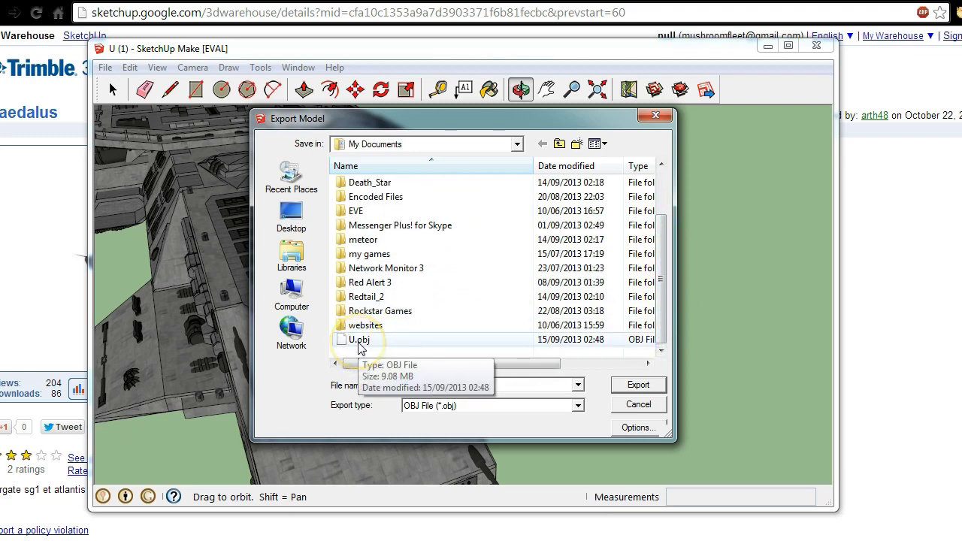
left_click(295, 296)
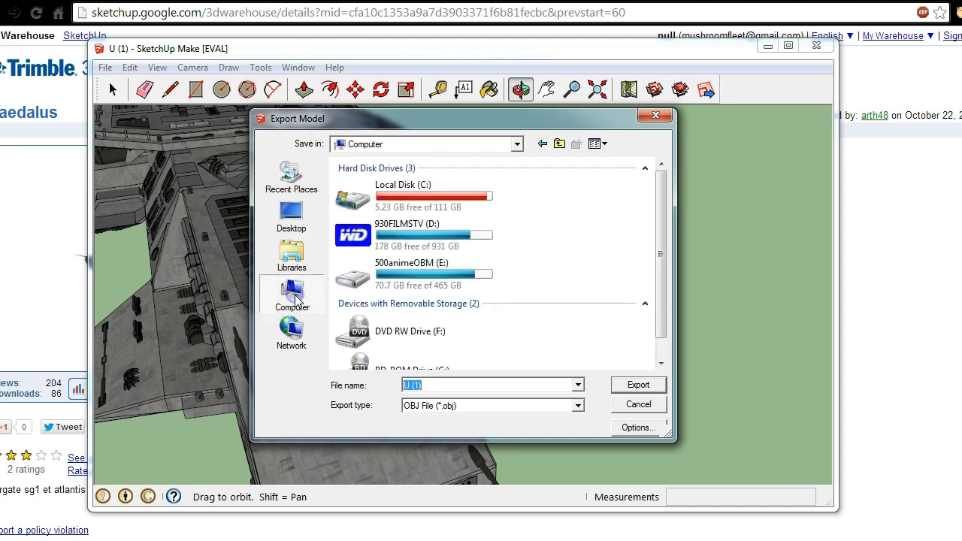
left_click(354, 197)
double_click(354, 197)
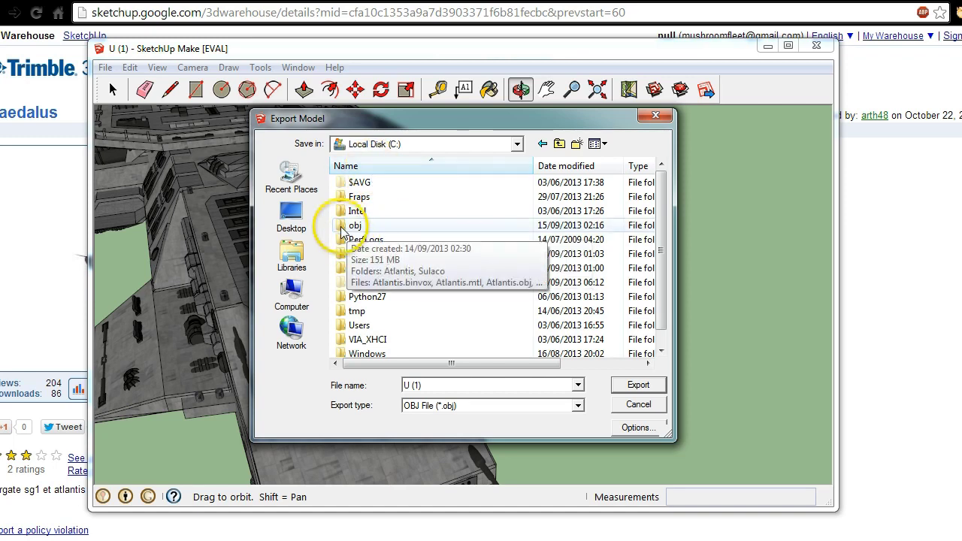
double_click(342, 228)
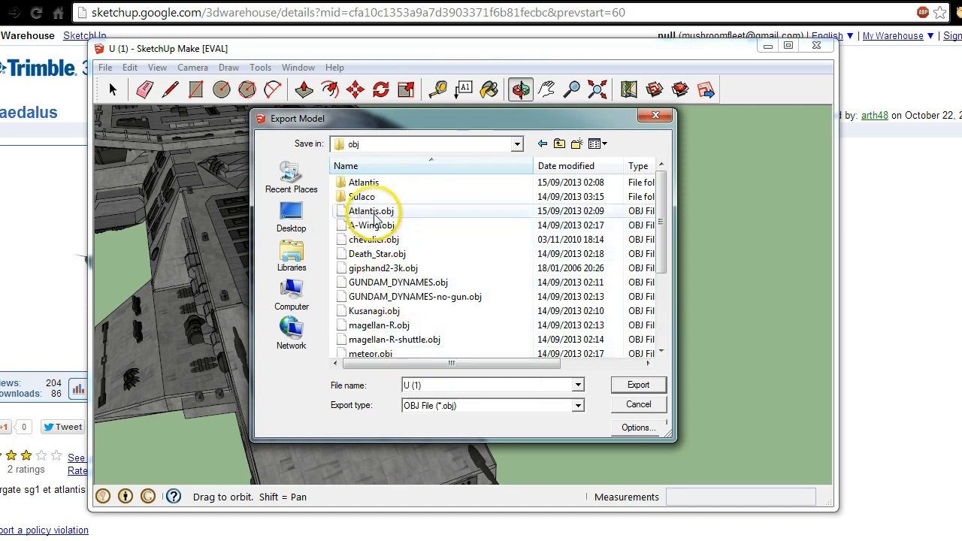
left_click(543, 143)
left_click(543, 143)
scroll(462, 361, "down", 2)
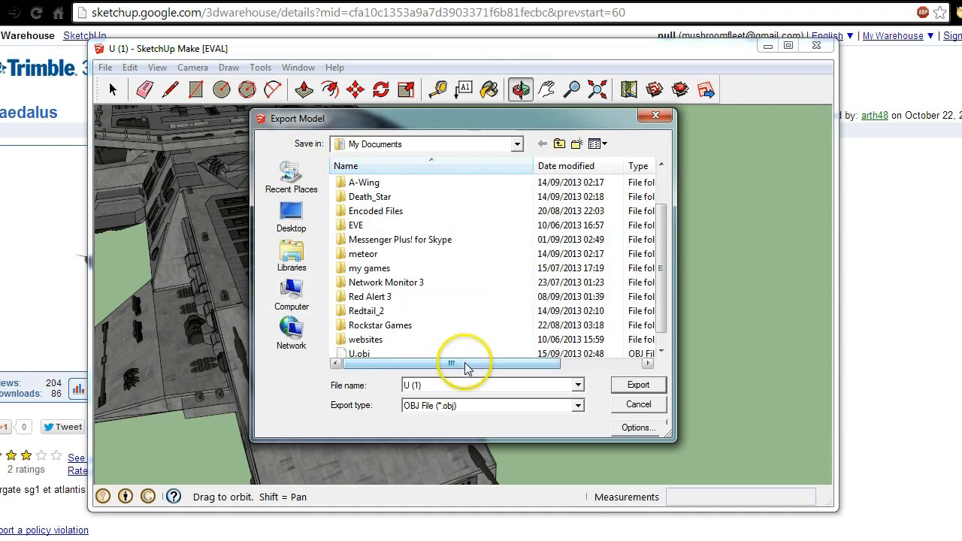
right_click(364, 343)
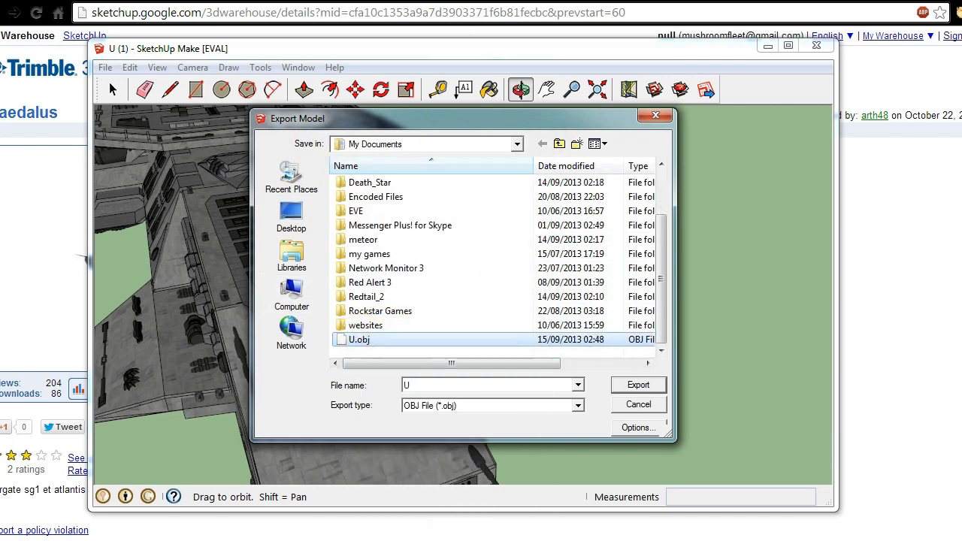
key("Escape")
left_click(560, 144)
left_click(559, 145)
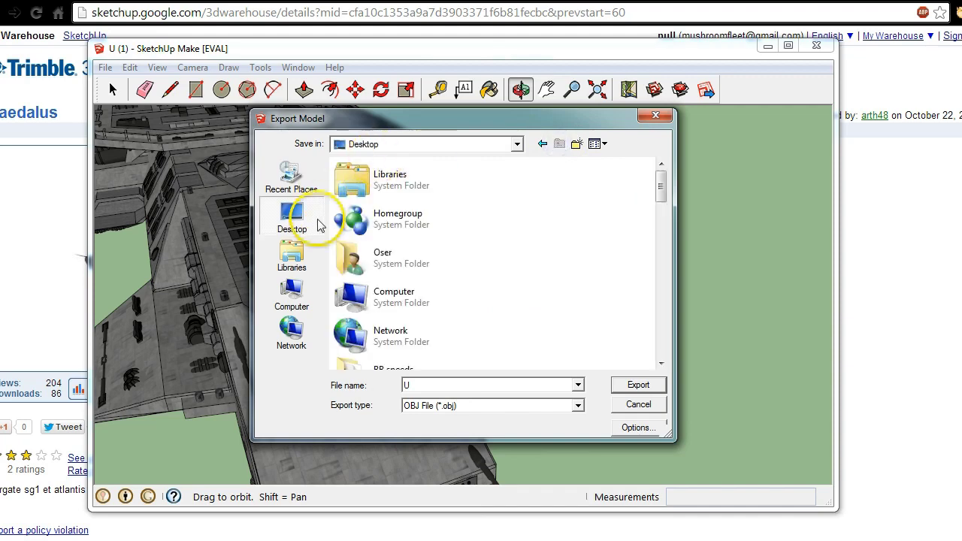
double_click(364, 261)
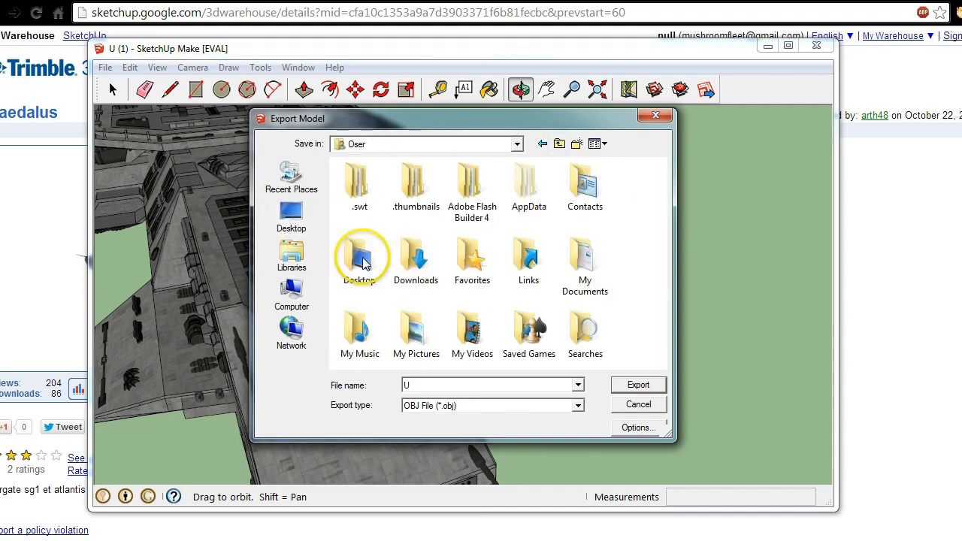
left_click(292, 295)
double_click(406, 194)
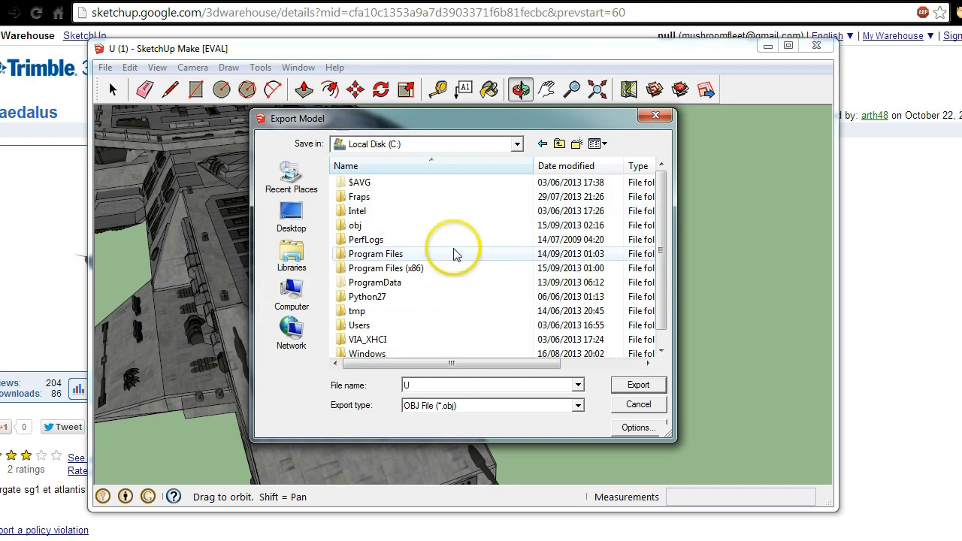
double_click(351, 225)
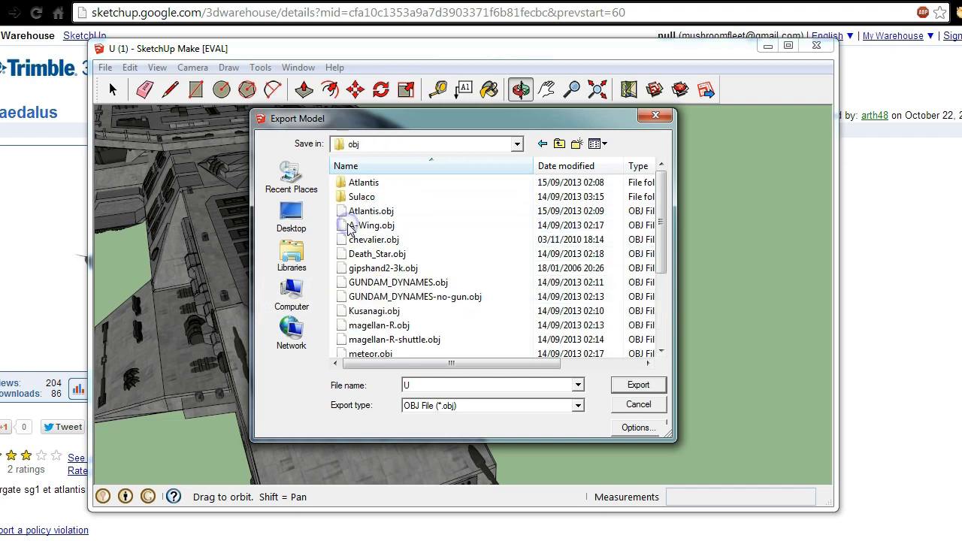
scroll(427, 334, "down", 3)
left_click(421, 329)
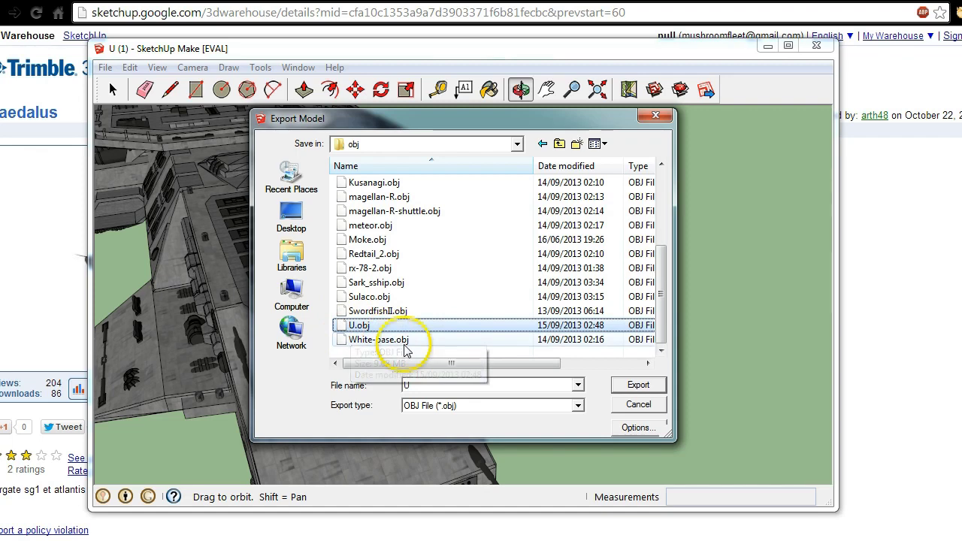
left_click(636, 403)
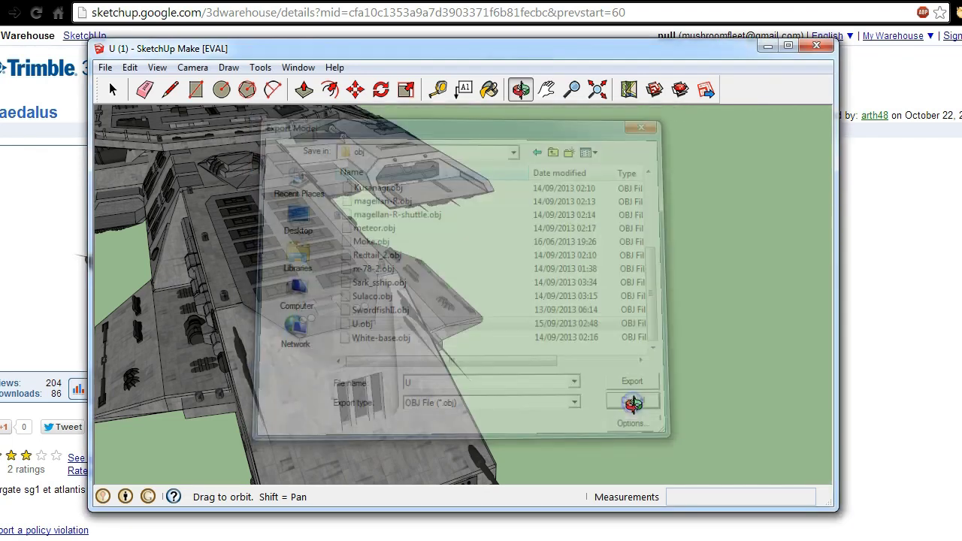
left_click(771, 46)
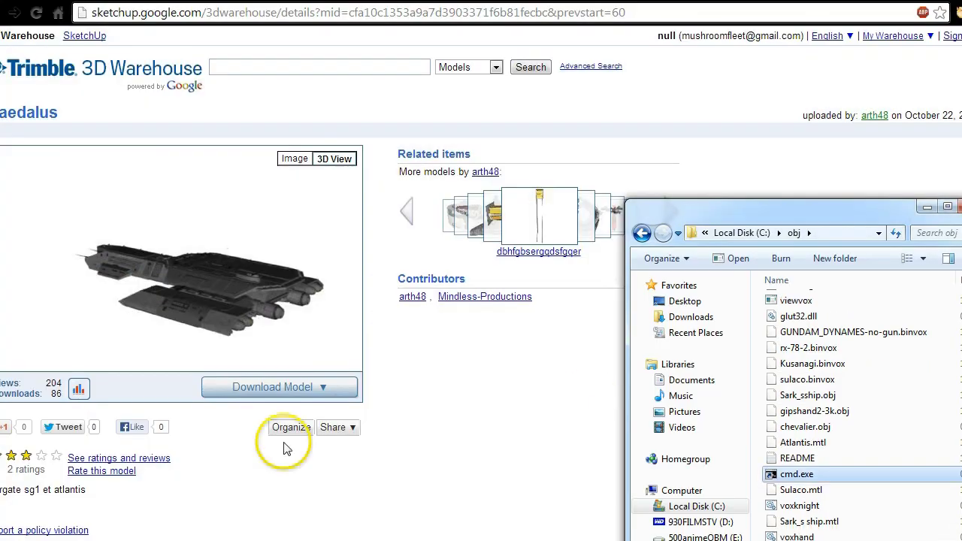
Step: Open the vox_package folder, check its binvox program file, then close that folder window
left_click_drag(816, 179, 667, 61)
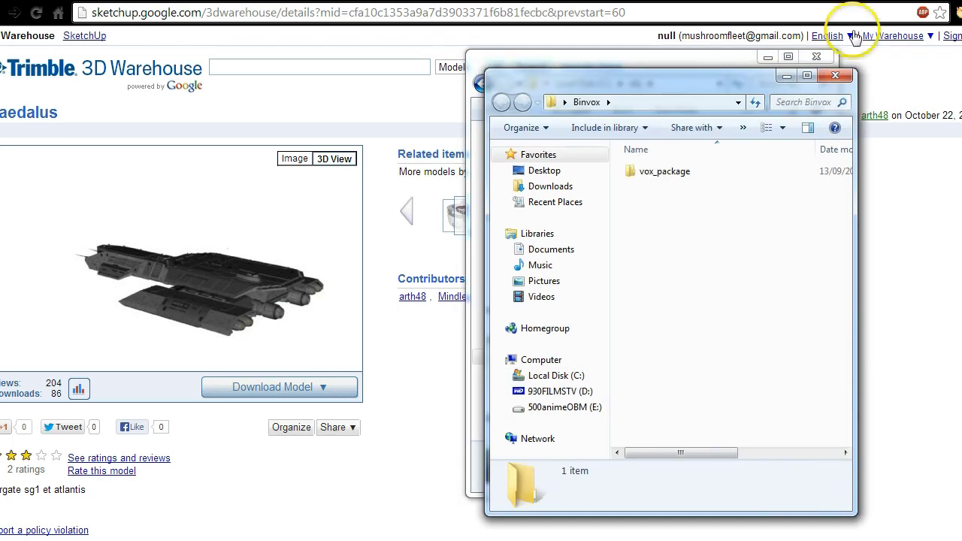
double_click(654, 174)
left_click_drag(693, 83, 265, 77)
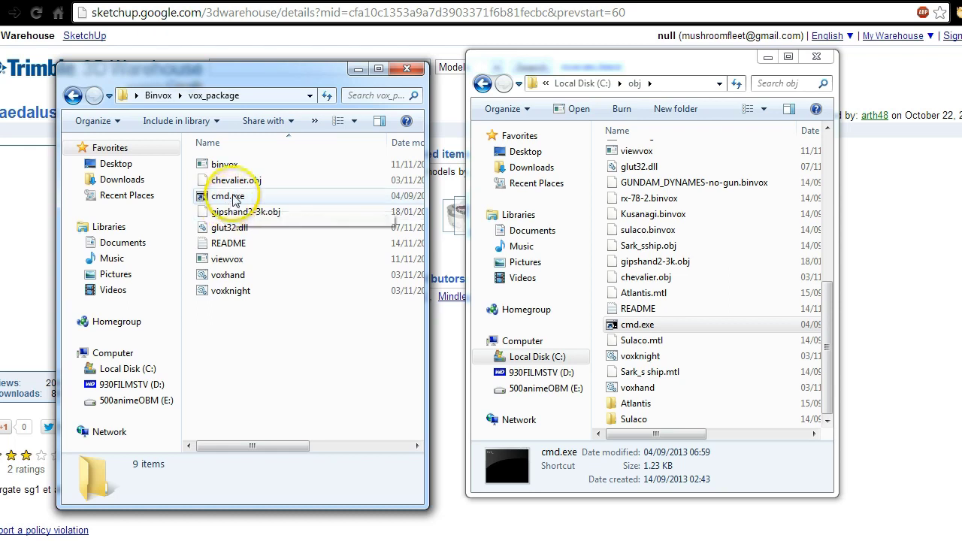
left_click_drag(230, 197, 230, 232)
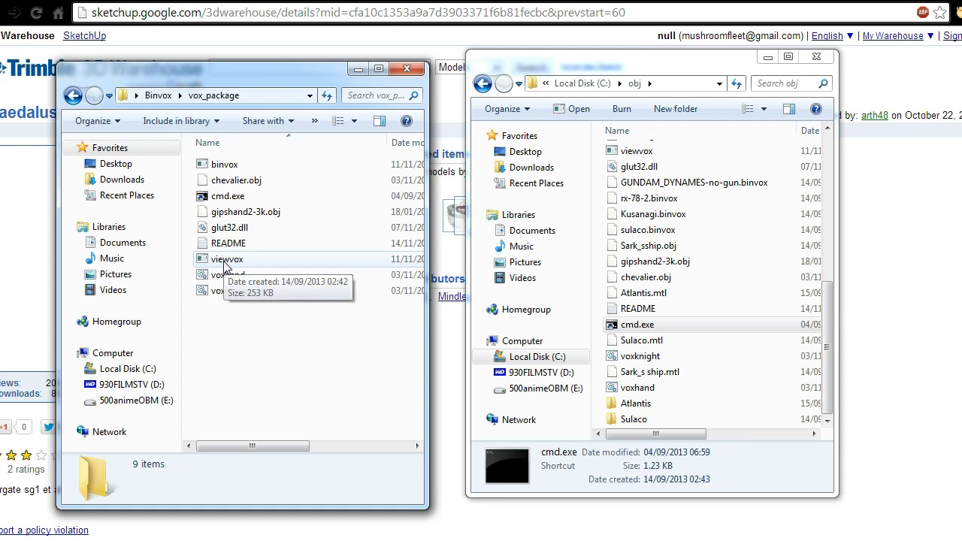
left_click(229, 167)
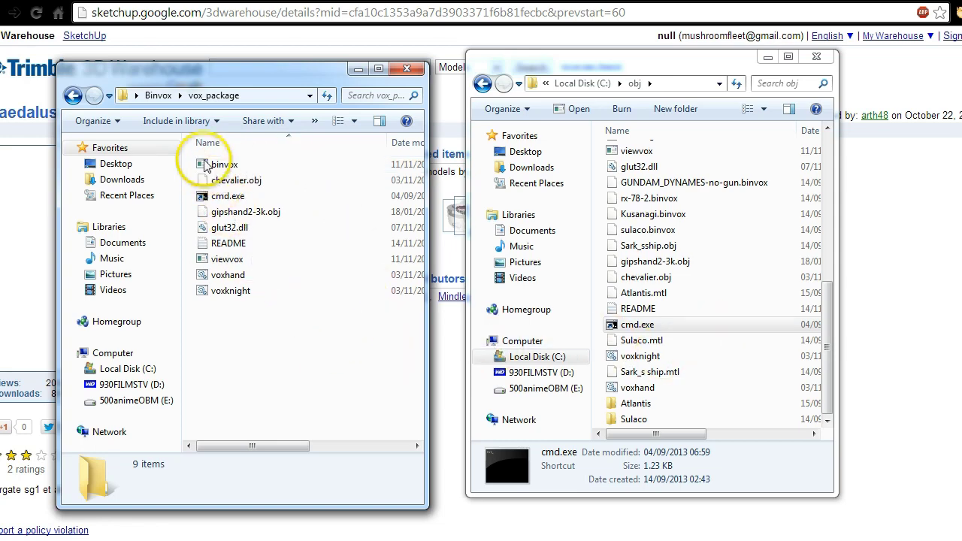
left_click(404, 70)
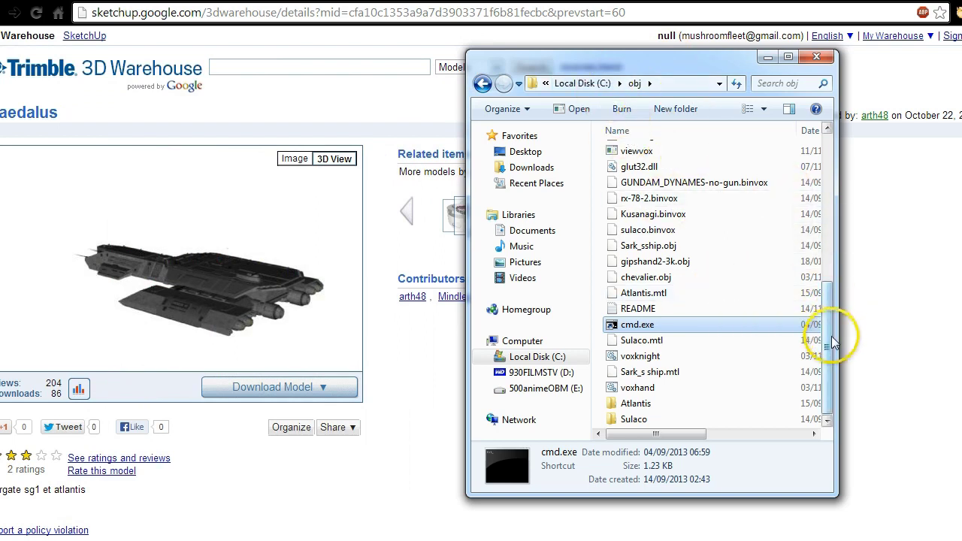
Step: Scroll the obj folder back to the top and select the exported U.obj file
left_click_drag(832, 344, 839, 196)
scroll(841, 194, "down", 1)
scroll(702, 183, "up", 1)
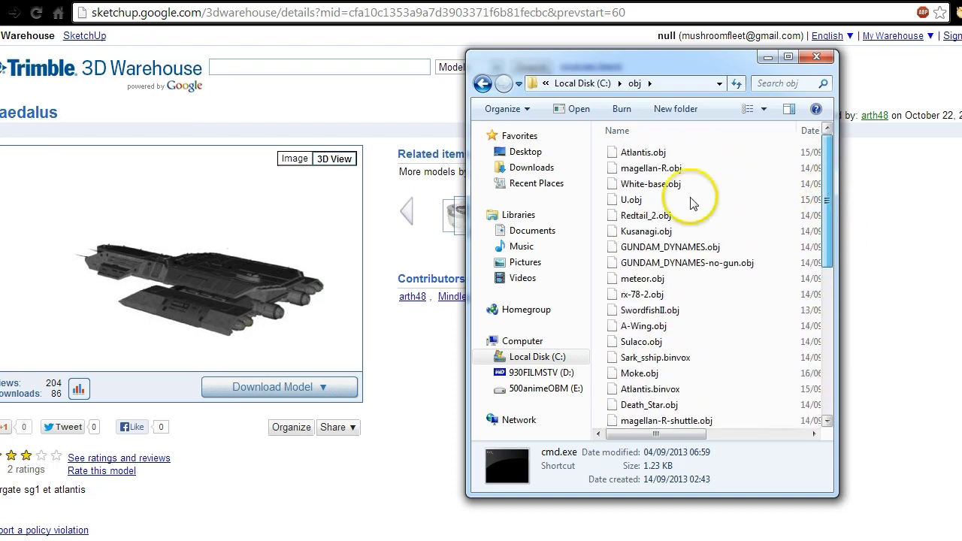
left_click(684, 199)
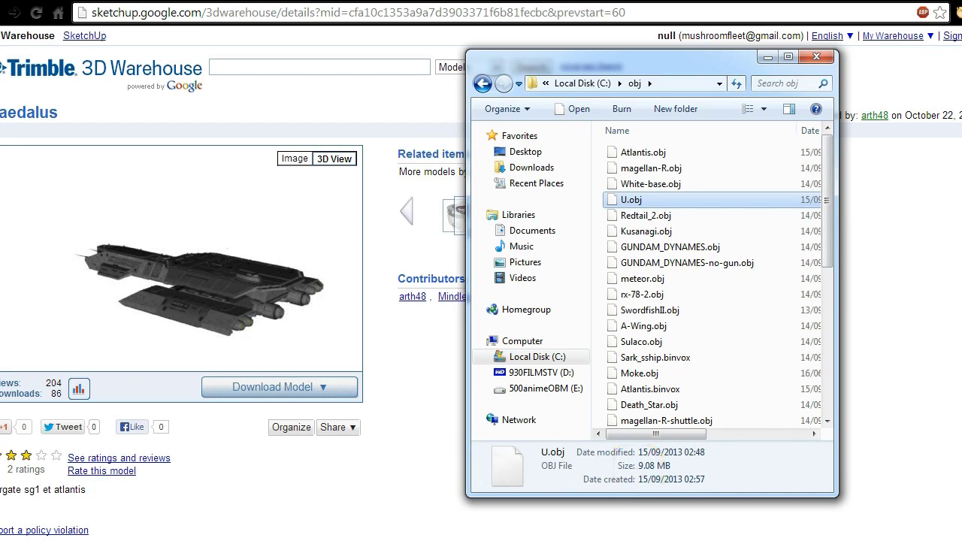
key("alt+Tab")
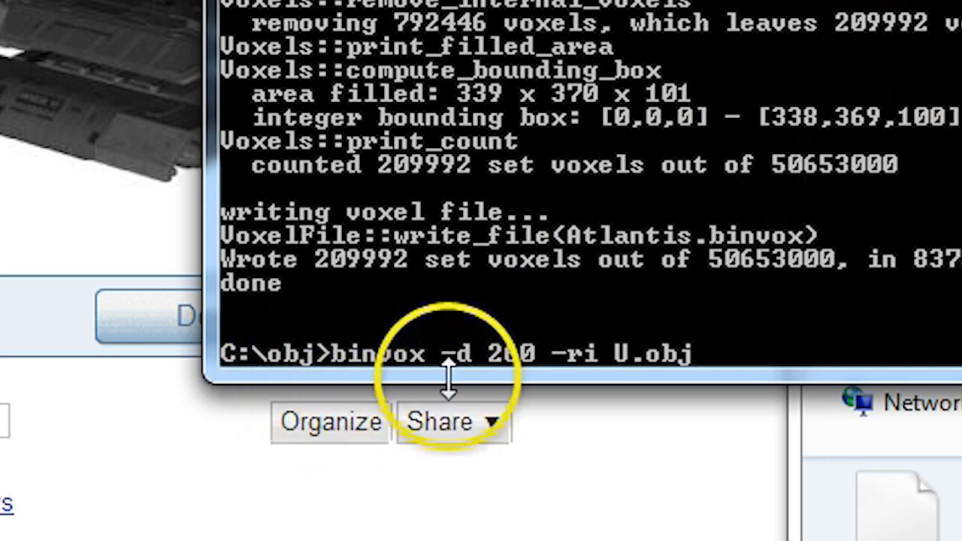
Step: Recall the binvox command, change it to -d 260 -ri U.obj, and run it
key("Up")
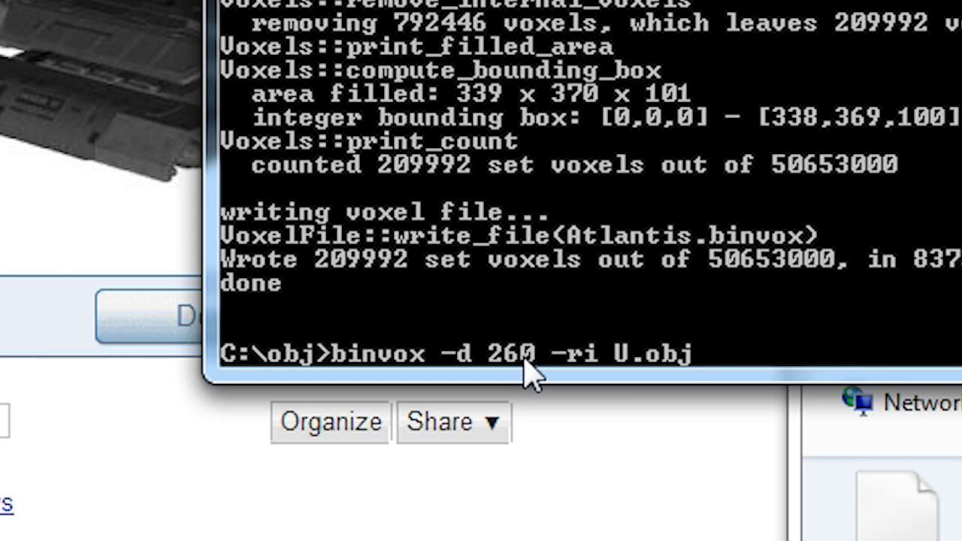
key("Return")
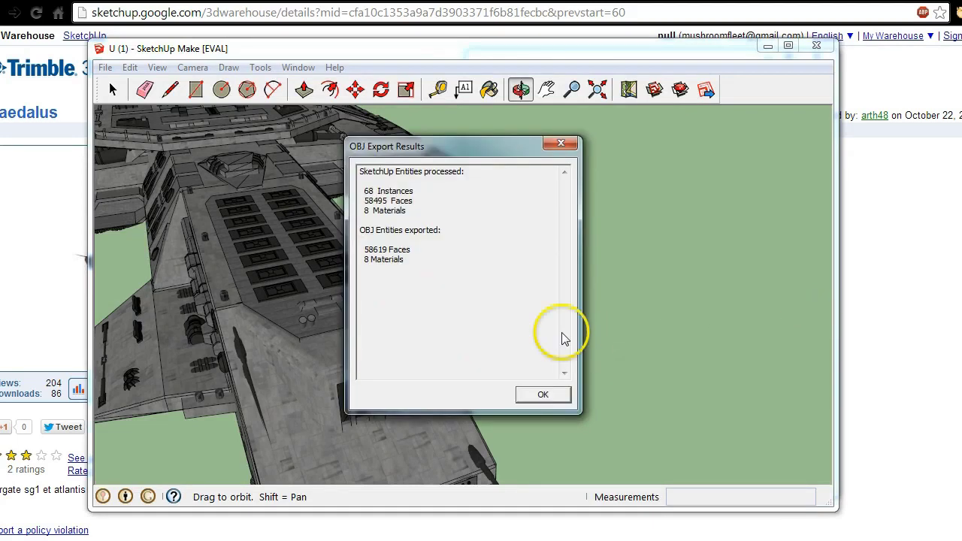
Step: Dismiss the OBJ Export Results summary and return to the console window
left_click(548, 394)
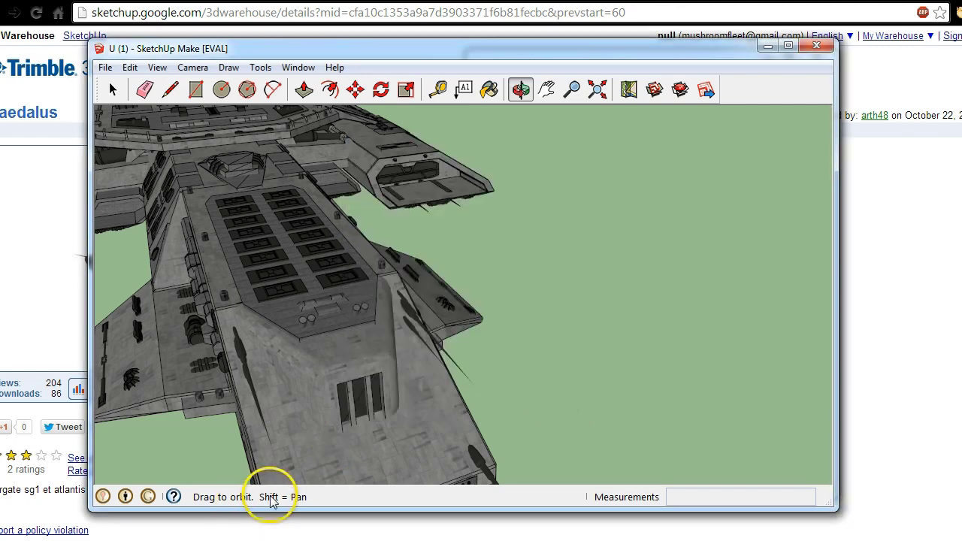
key("alt+Tab")
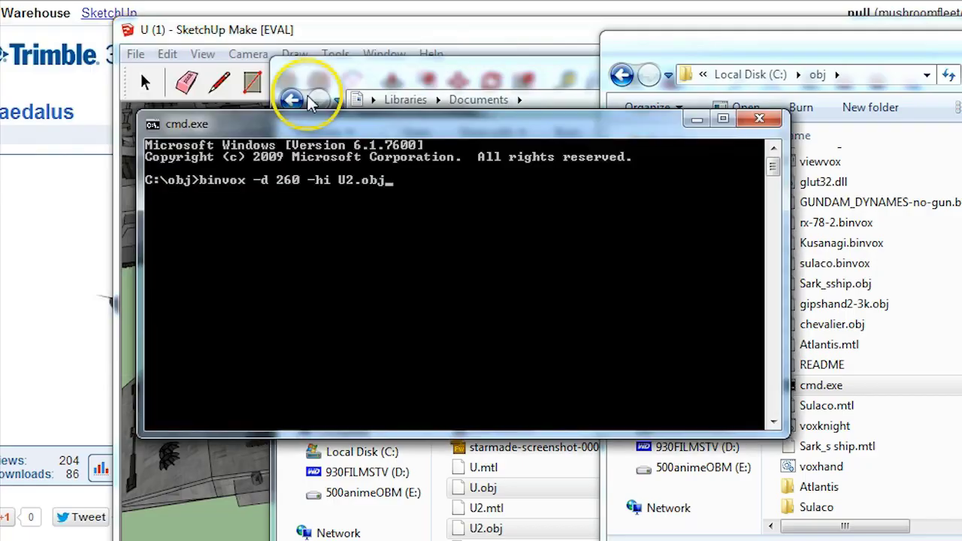
Step: Arrange the new console beside the obj folder window so its files stay visible
left_click_drag(301, 101, 679, 193)
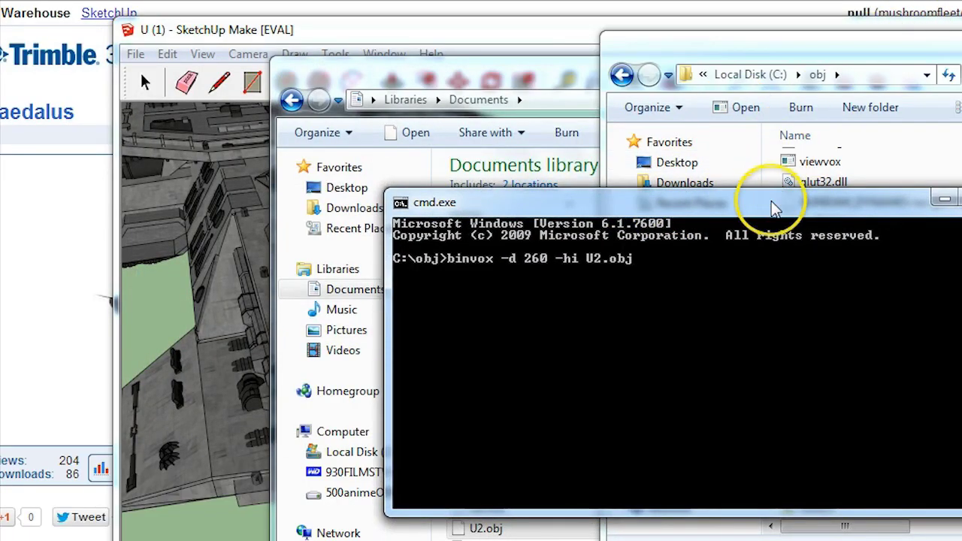
left_click_drag(765, 205, 473, 209)
left_click(855, 47)
left_click_drag(855, 47, 955, 57)
left_click(503, 207)
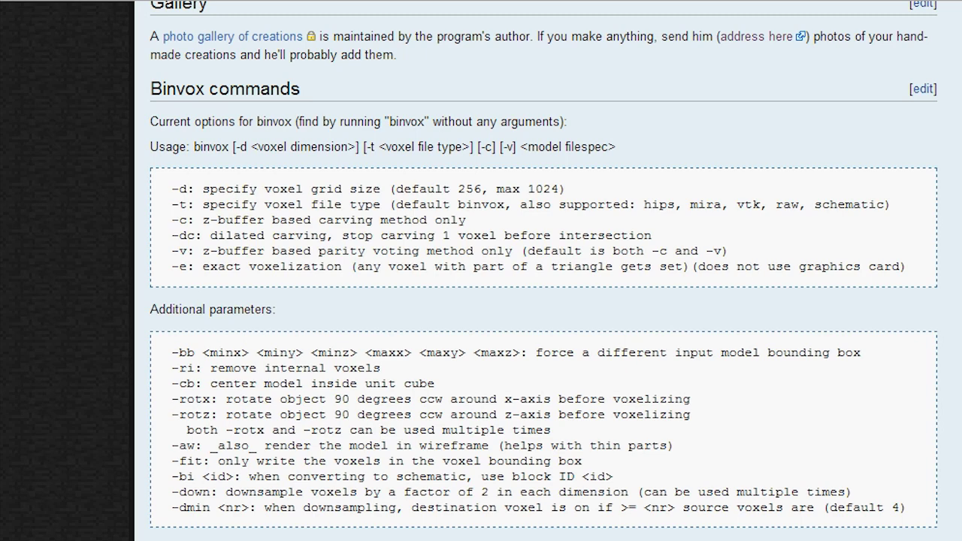
left_click_drag(666, 146, 188, 146)
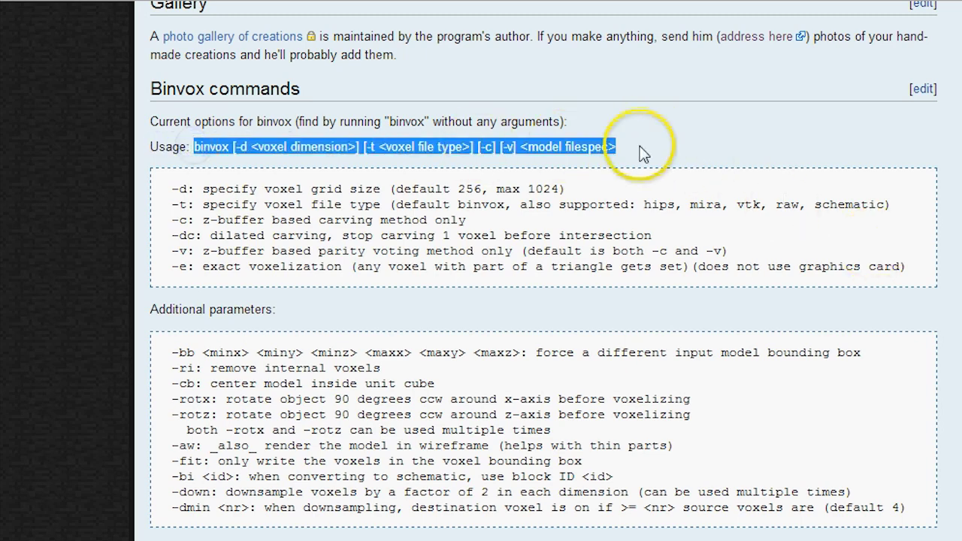
left_click(704, 146)
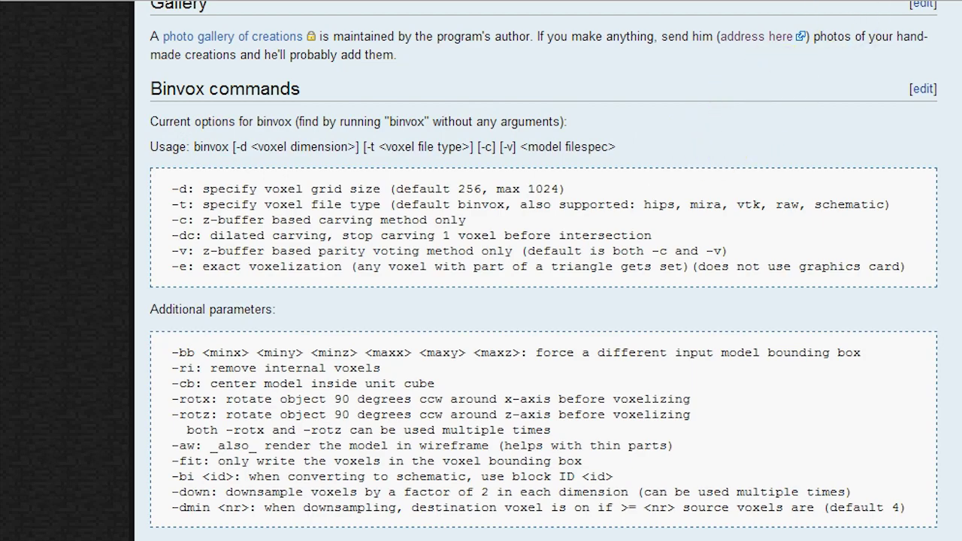
left_click(302, 403)
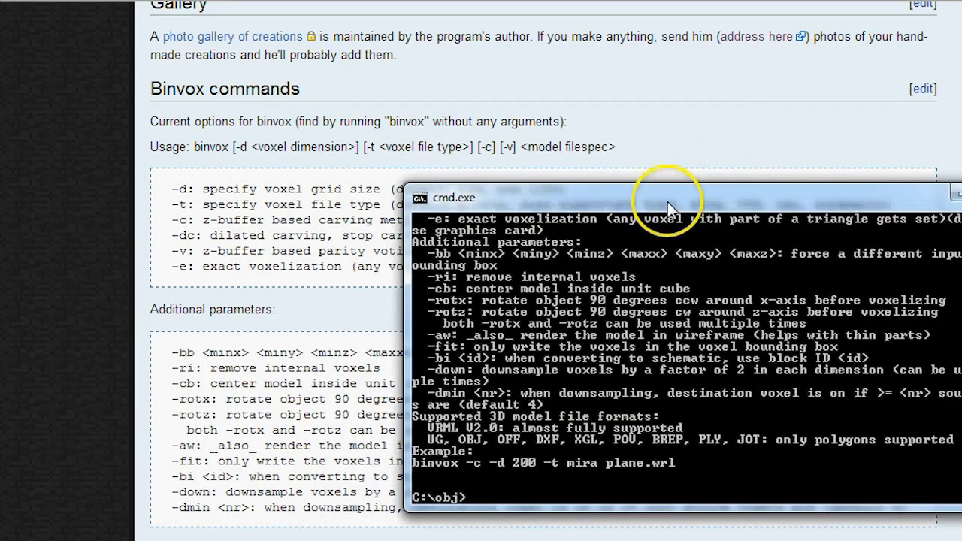
Step: Run binvox -d 260 -ri U2.obj by replacing the -hi option with -ri
left_click_drag(668, 202, 587, 211)
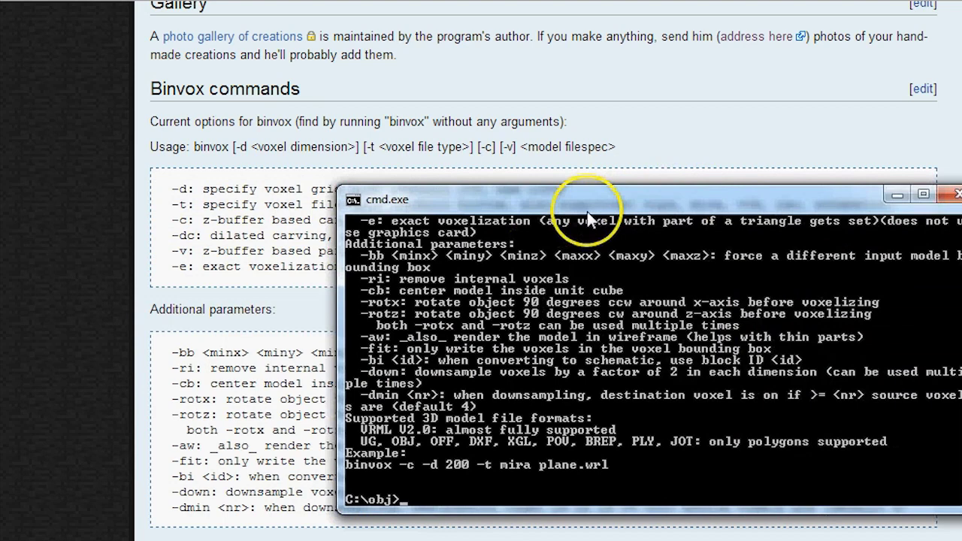
key("Up")
key("Escape")
key("Return")
key("Up")
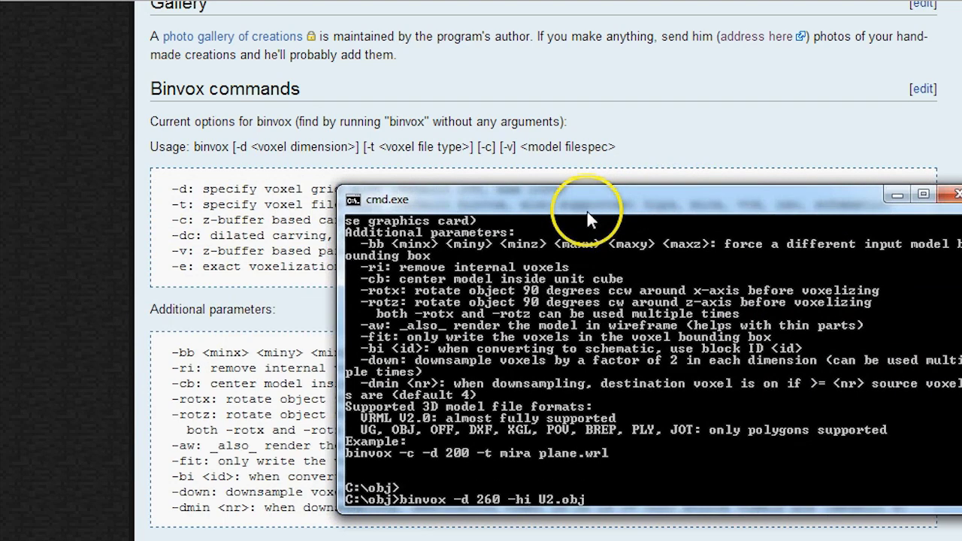
key("Delete")
type("r")
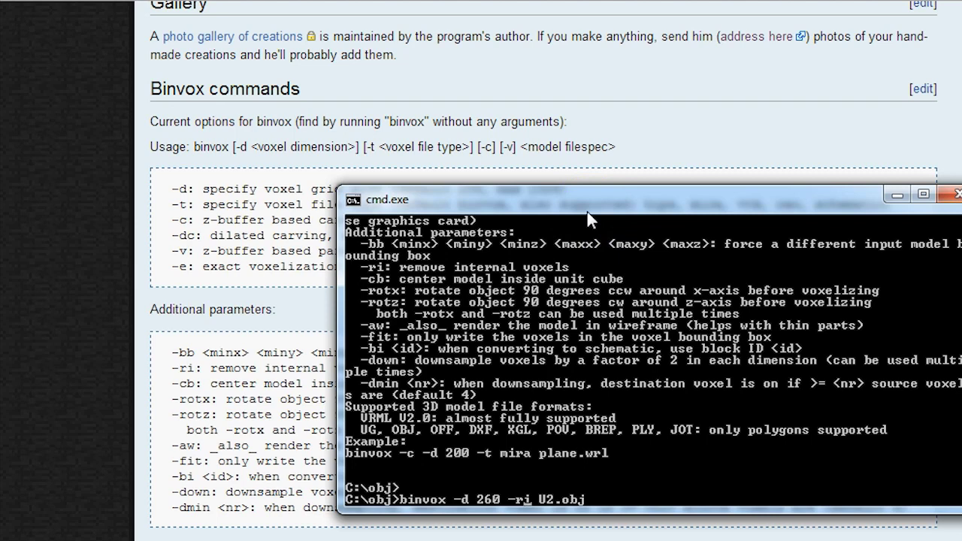
key("Return")
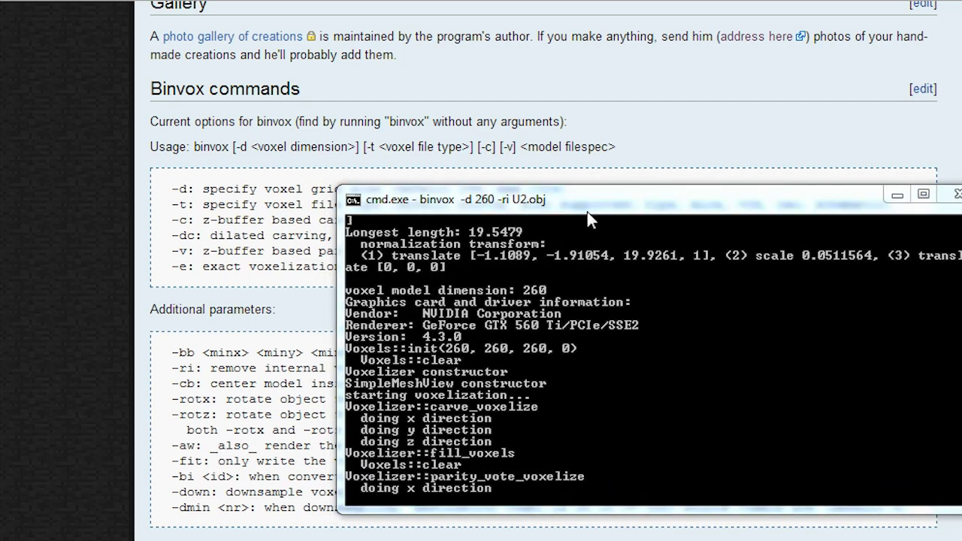
left_click(587, 197)
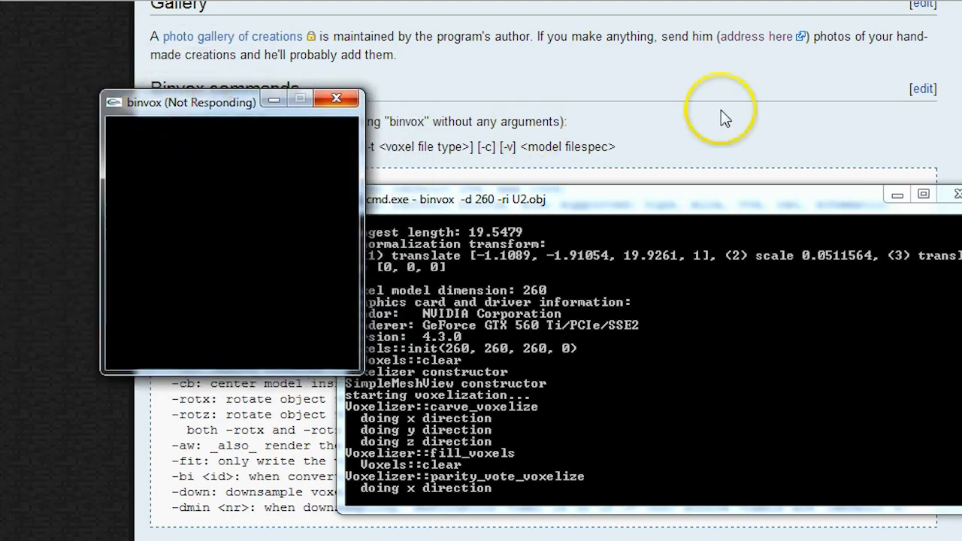
Step: List the C:\obj folder to confirm U2.binvox exists at 340,369 bytes
left_click_drag(746, 200, 836, 206)
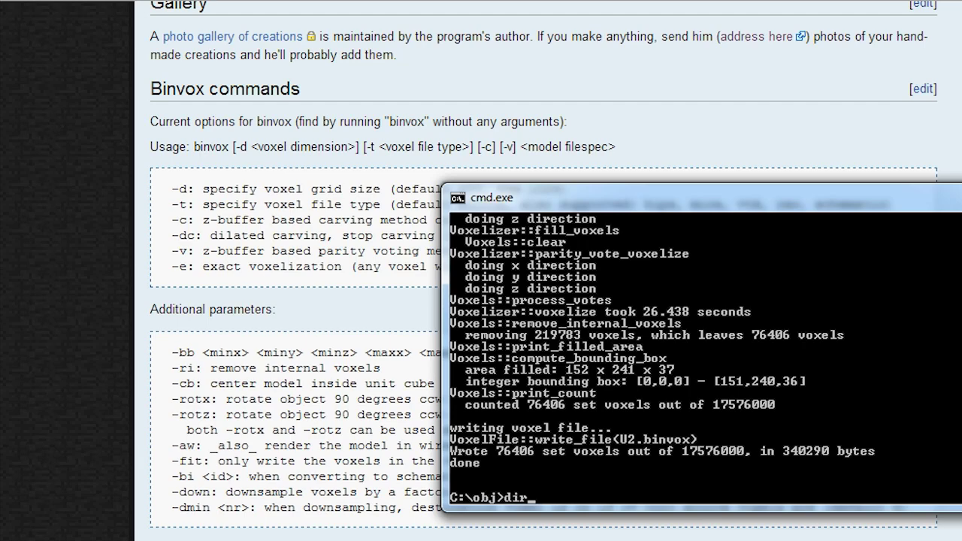
key("Return")
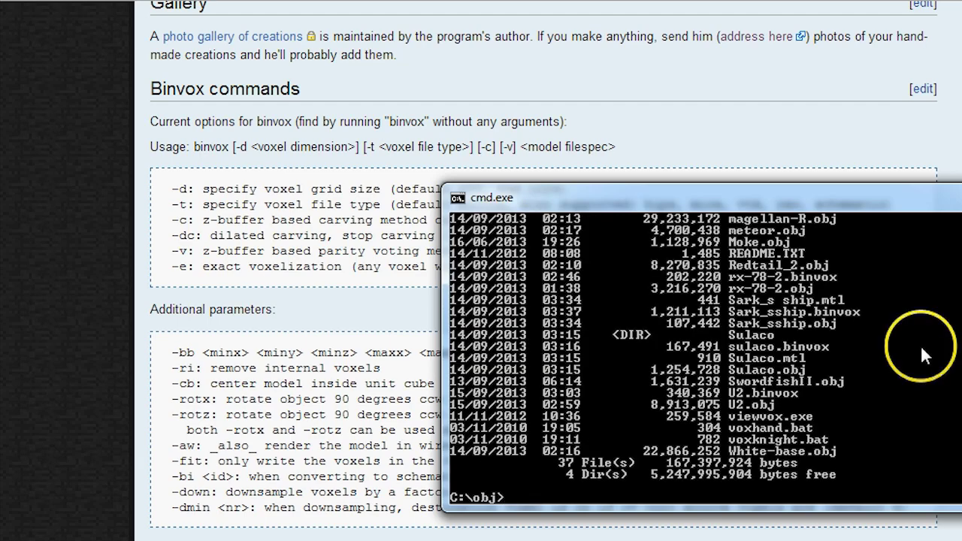
scroll(892, 389, "up", 1)
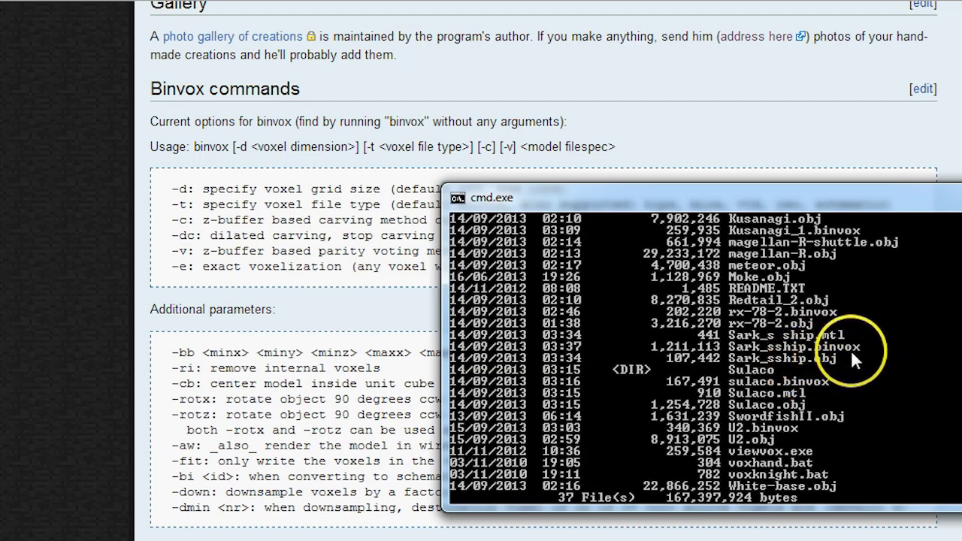
scroll(851, 349, "up", 4)
scroll(851, 350, "up", 2)
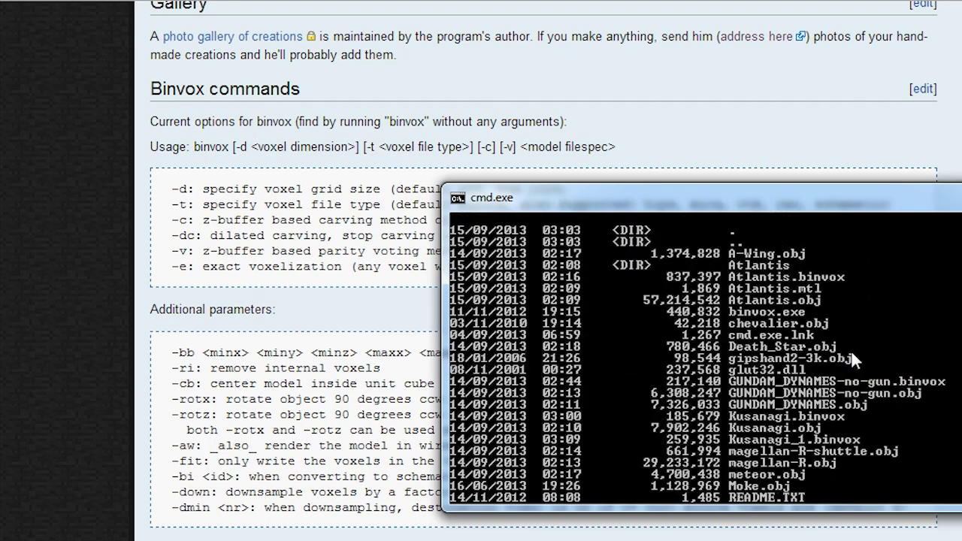
scroll(849, 309, "down", 3)
scroll(849, 309, "down", 3)
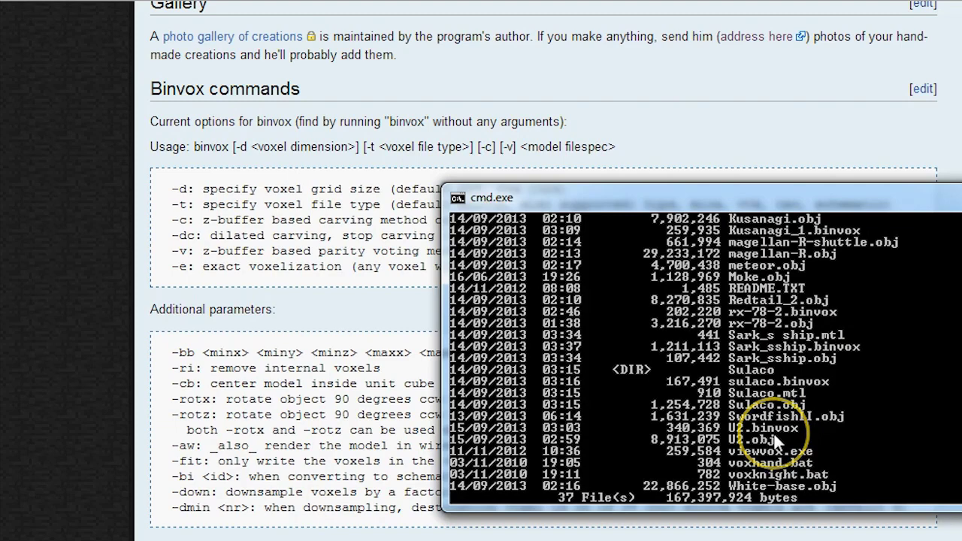
scroll(776, 440, "down", 2)
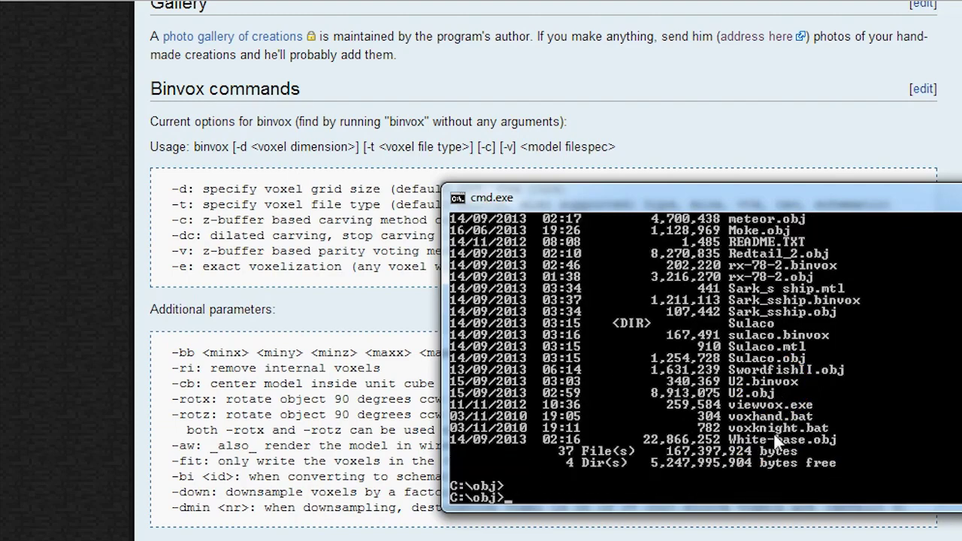
Step: Exit the command prompt
type("t")
key("Return")
left_click(881, 55)
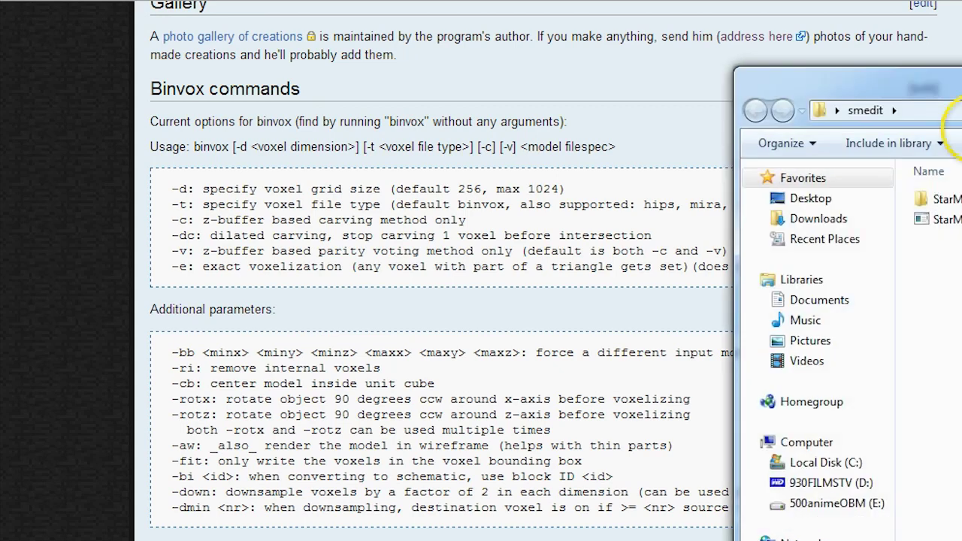
Step: Launch the SMEdit jar file from the smedit StarMade folder
double_click(933, 199)
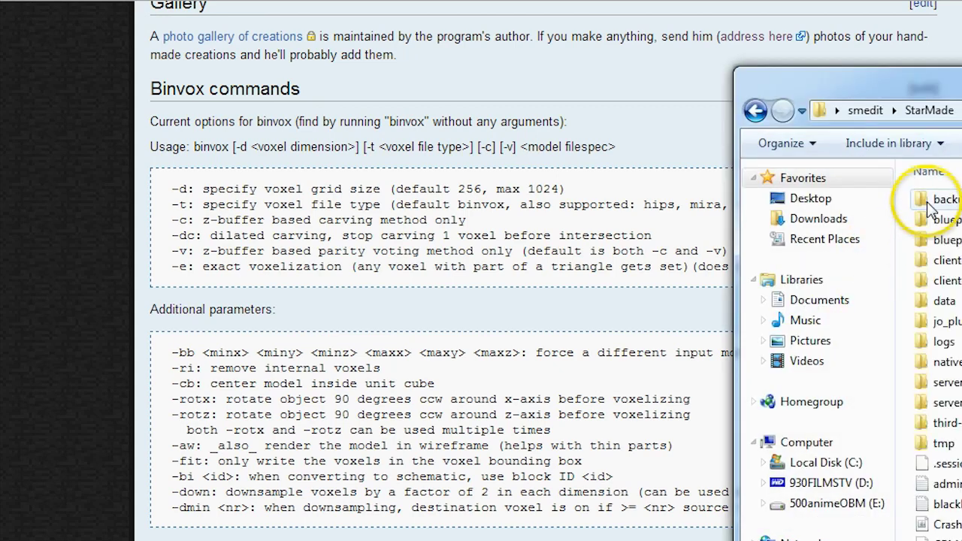
left_click(946, 342)
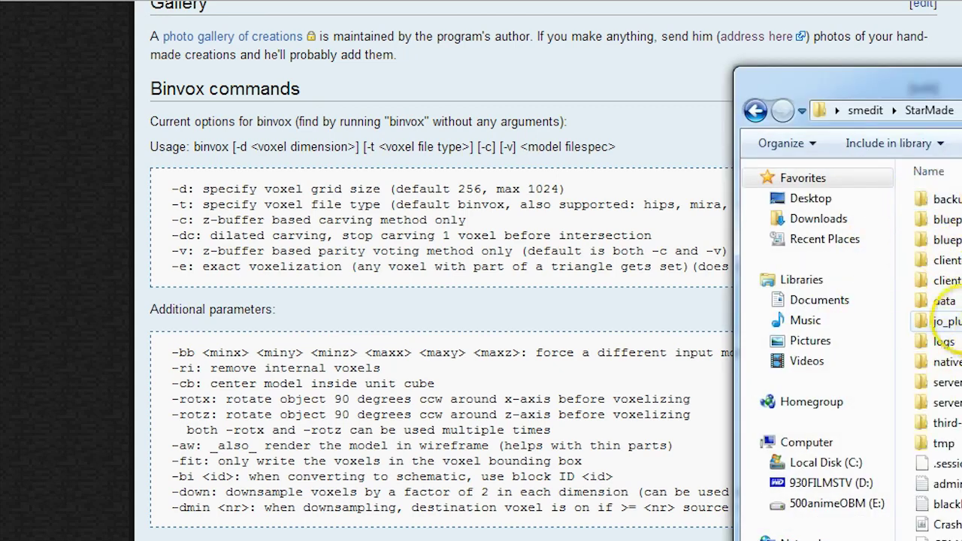
scroll(955, 300, "down", 4)
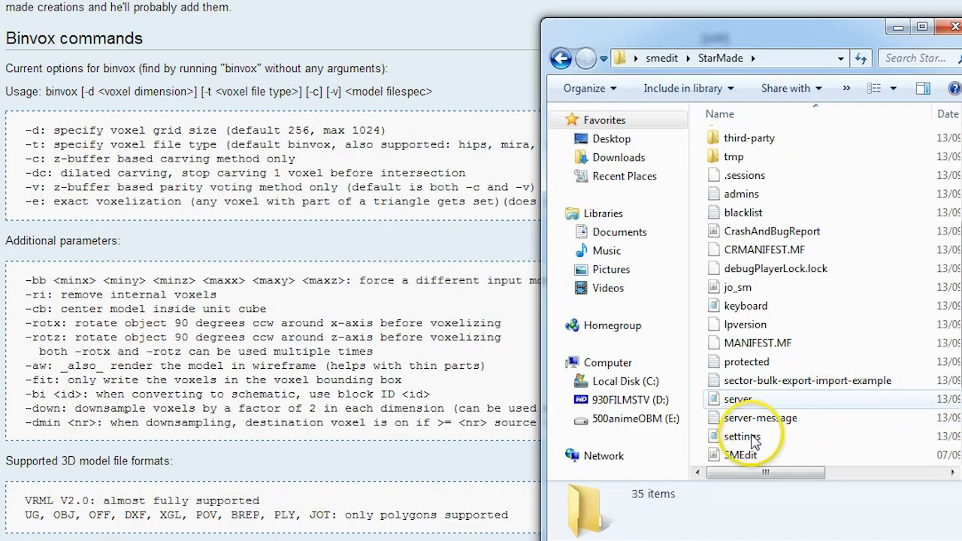
left_click(723, 455)
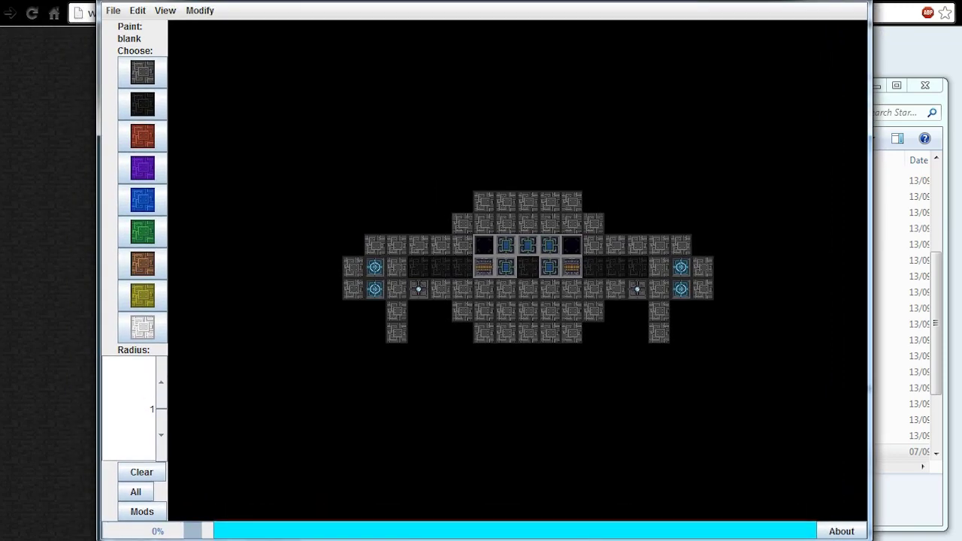
Step: Import a binvox file, replacing Atlantis in the path with c:\obj\U2.binvox
left_click(189, 36)
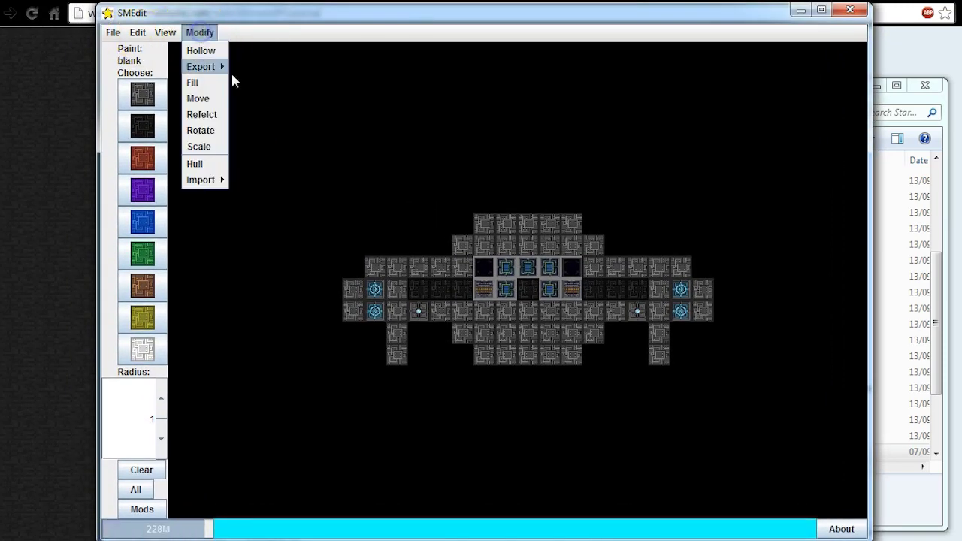
mouse_move(208, 181)
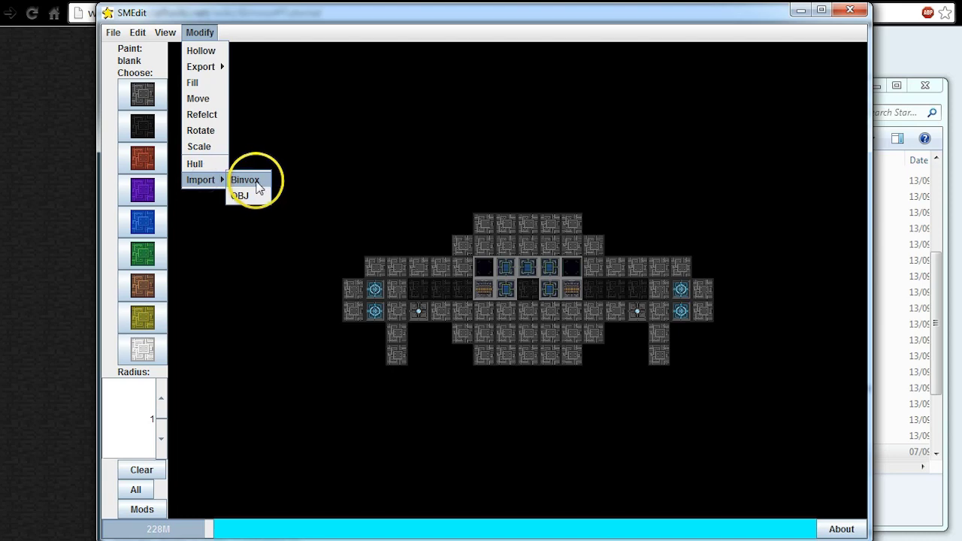
left_click(247, 180)
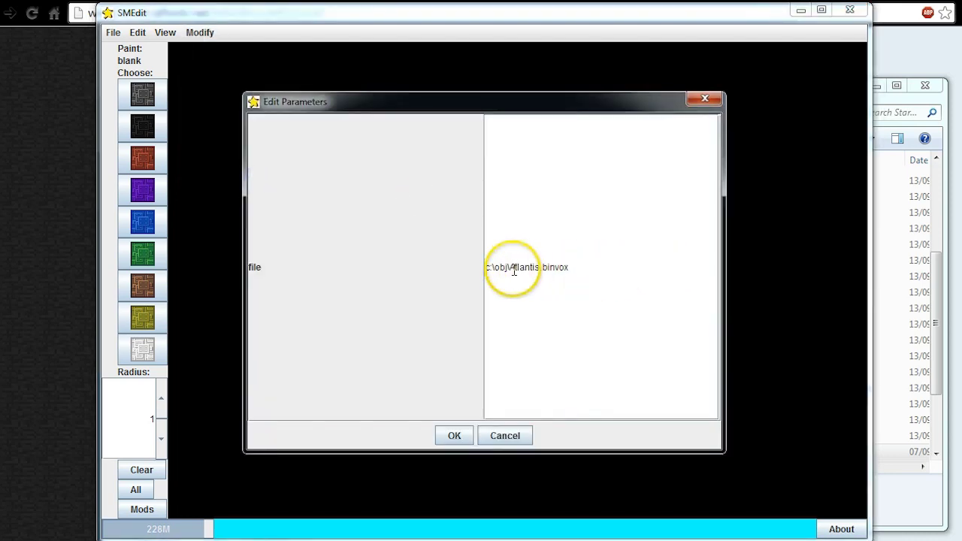
left_click_drag(510, 268, 538, 268)
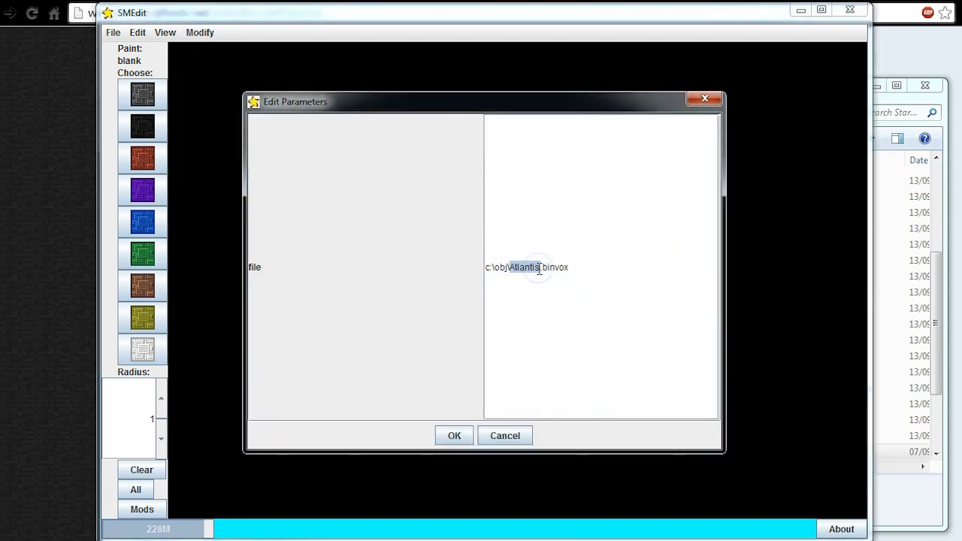
type("U2")
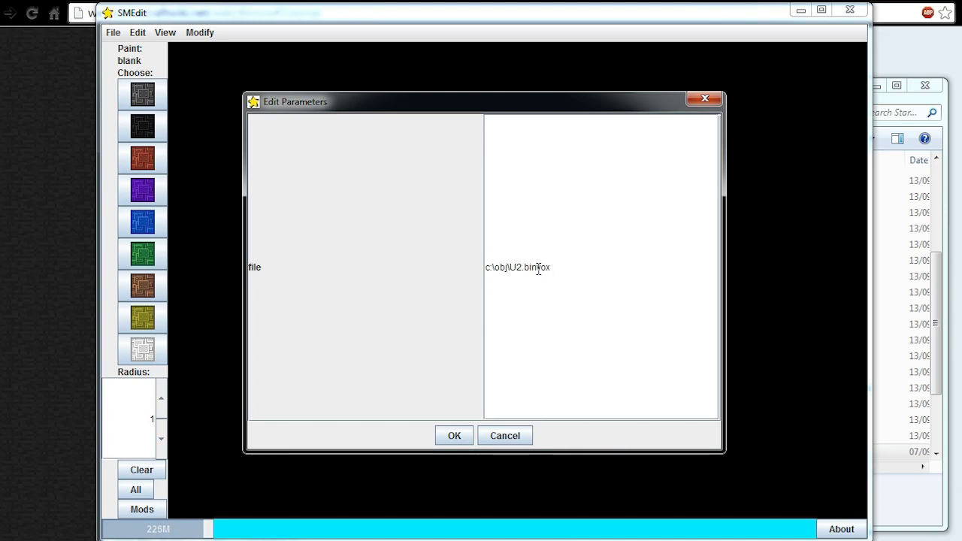
double_click(509, 269)
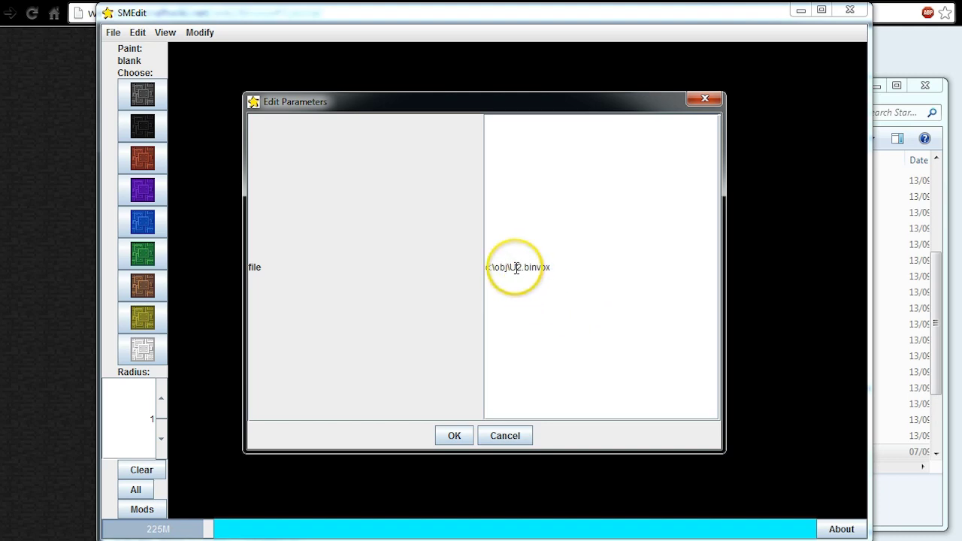
left_click(454, 436)
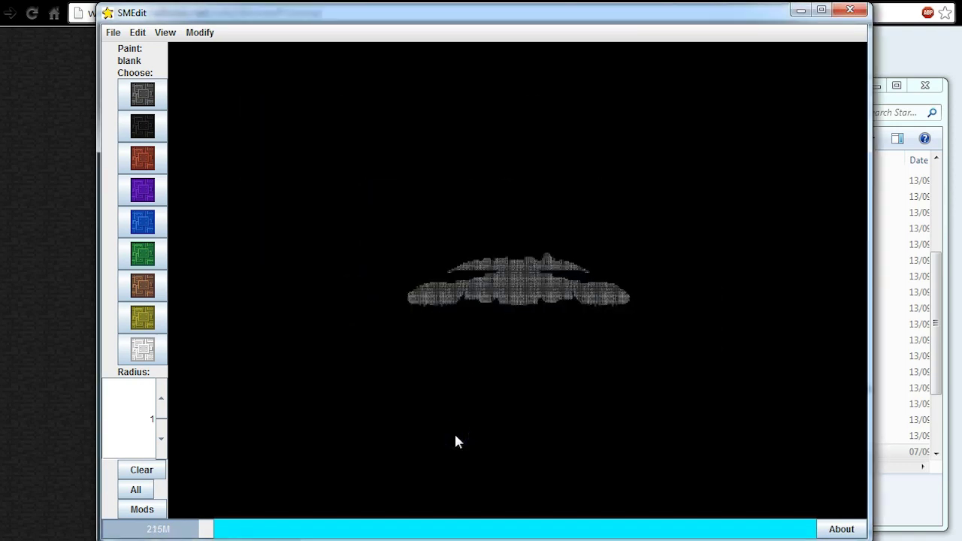
Step: Hollow the imported hull, then orbit the original SketchUp model to compare shapes
left_click(201, 33)
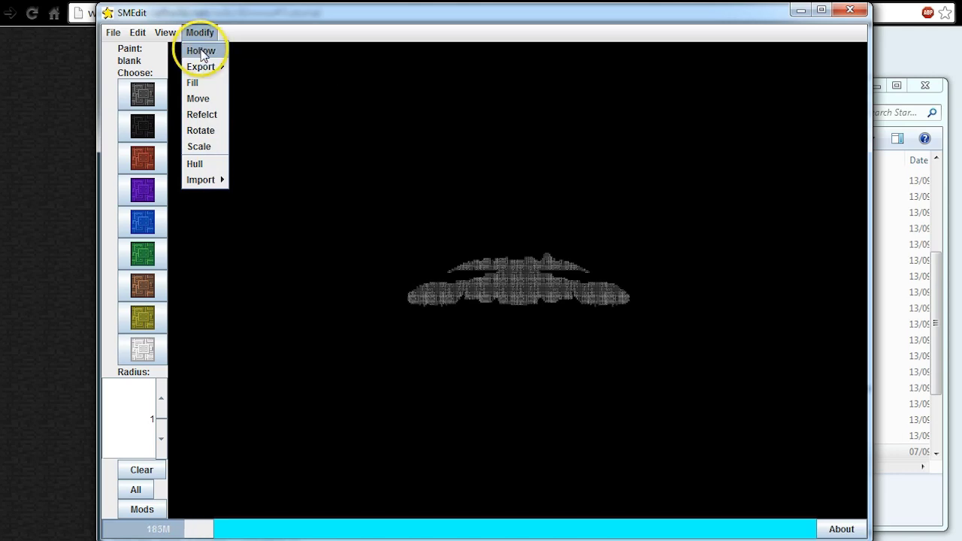
left_click(201, 52)
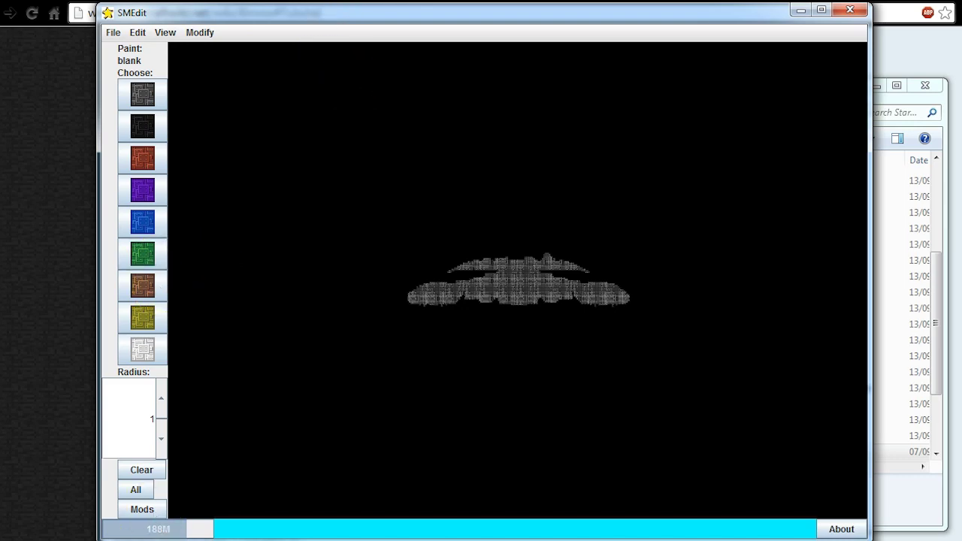
key("alt+Tab")
mouse_move(425, 393)
left_mouse_down()
mouse_move(623, 389)
mouse_move(517, 396)
mouse_move(391, 337)
mouse_move(444, 408)
mouse_move(480, 357)
mouse_move(507, 461)
mouse_move(625, 344)
mouse_move(635, 316)
mouse_move(425, 230)
mouse_move(399, 204)
mouse_move(426, 187)
mouse_move(400, 273)
mouse_move(477, 359)
mouse_move(619, 421)
mouse_move(574, 439)
mouse_move(595, 441)
mouse_move(485, 459)
left_mouse_up()
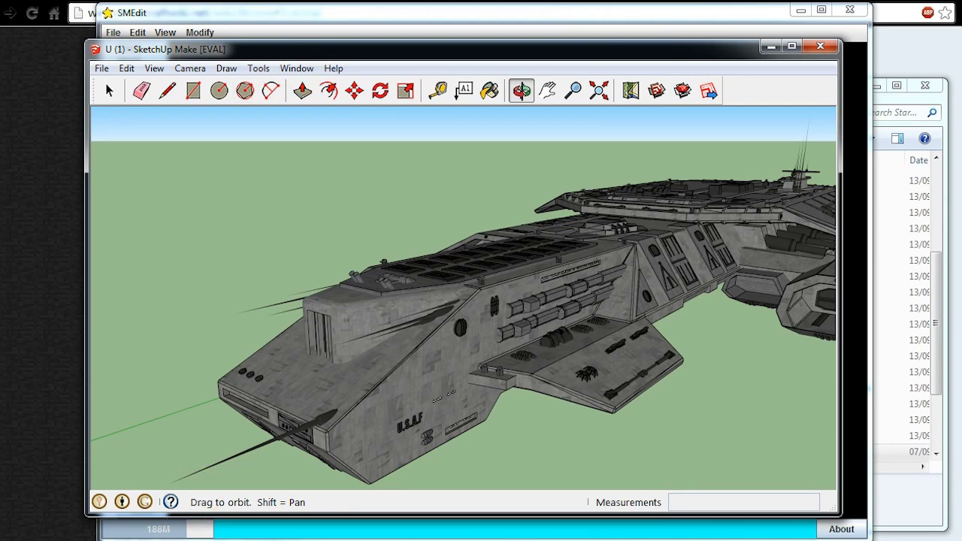
Step: Return to SMEdit and begin a blueprint save, cancelling the first naming prompt
key("alt+Tab")
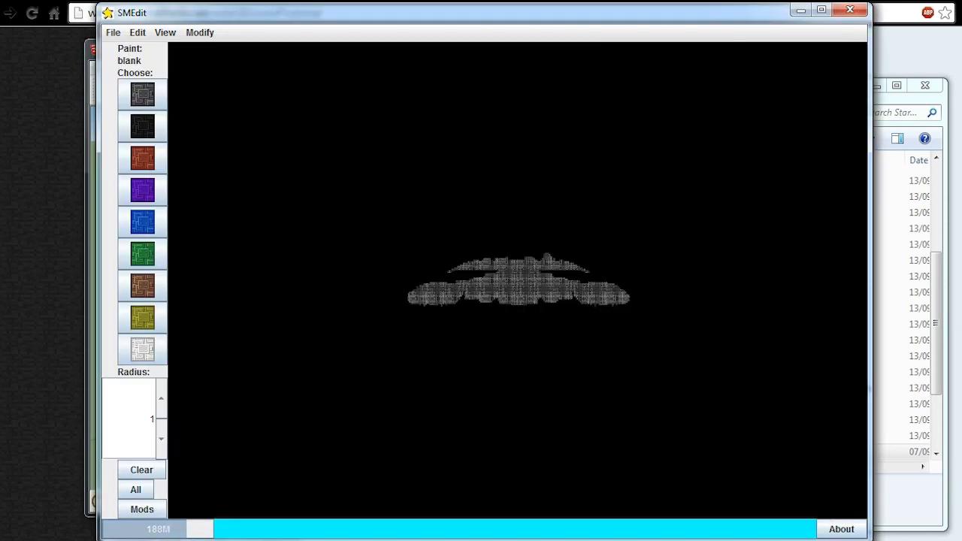
left_click(430, 209)
left_click(136, 51)
left_click(113, 33)
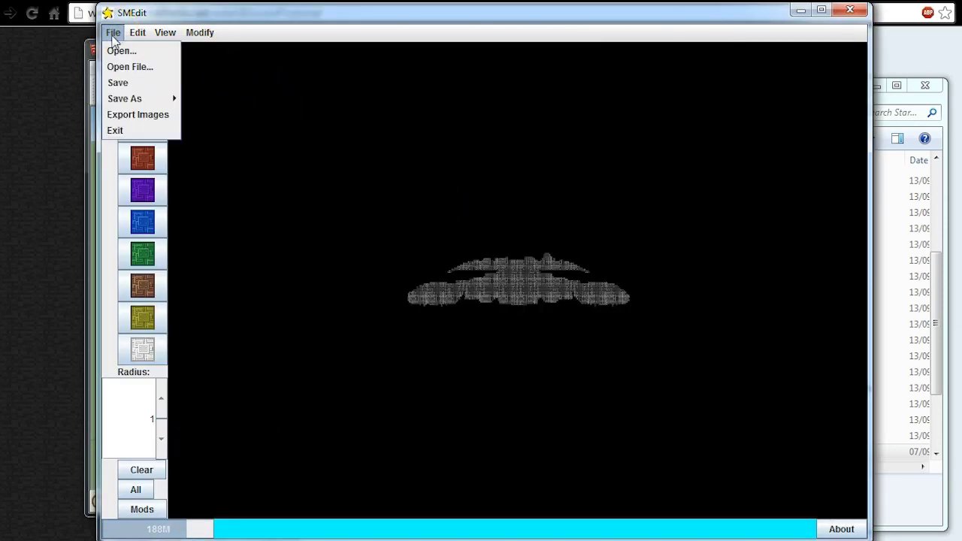
mouse_move(118, 98)
left_click(215, 98)
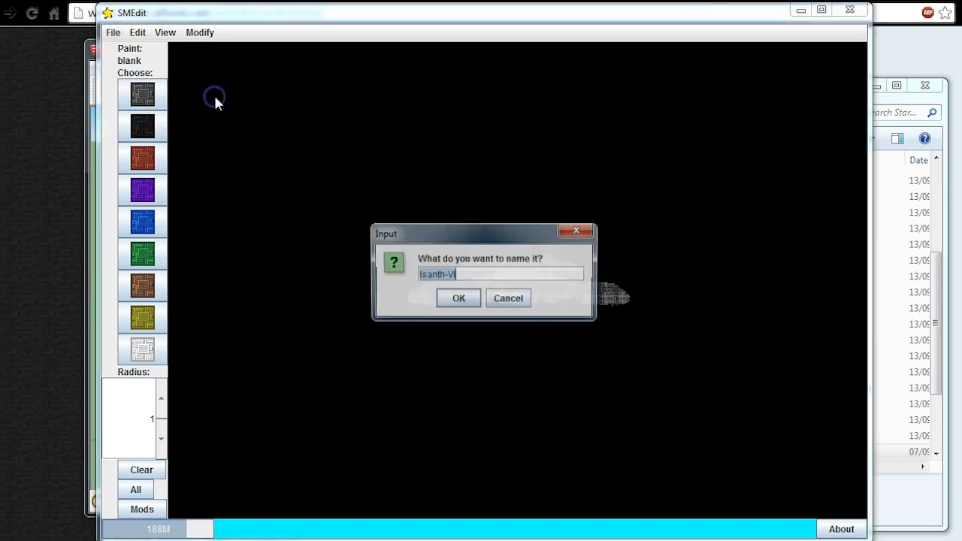
left_click(514, 302)
Step: Save the hull as blueprint 'Daedalus', correcting the spelling, then exit SMEdit
left_click(113, 32)
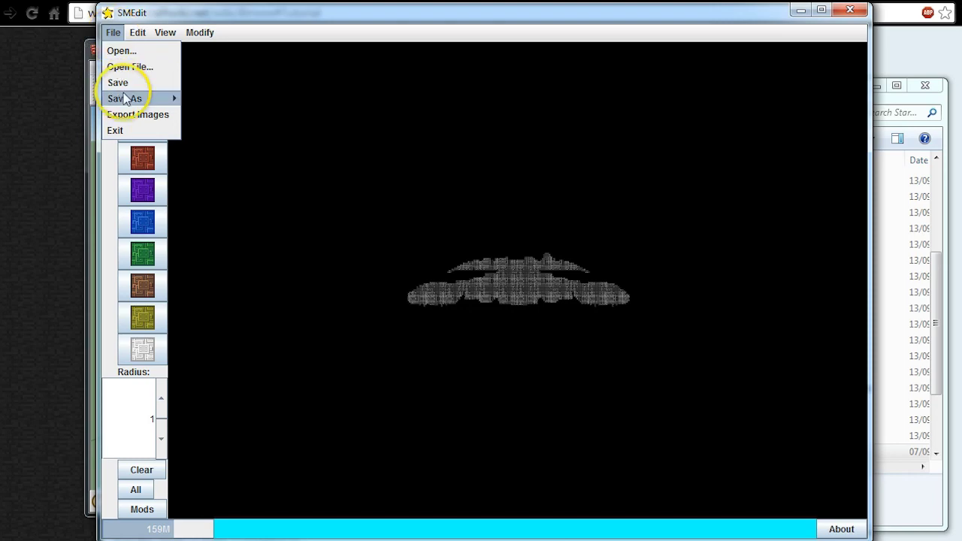
mouse_move(124, 98)
left_click(222, 98)
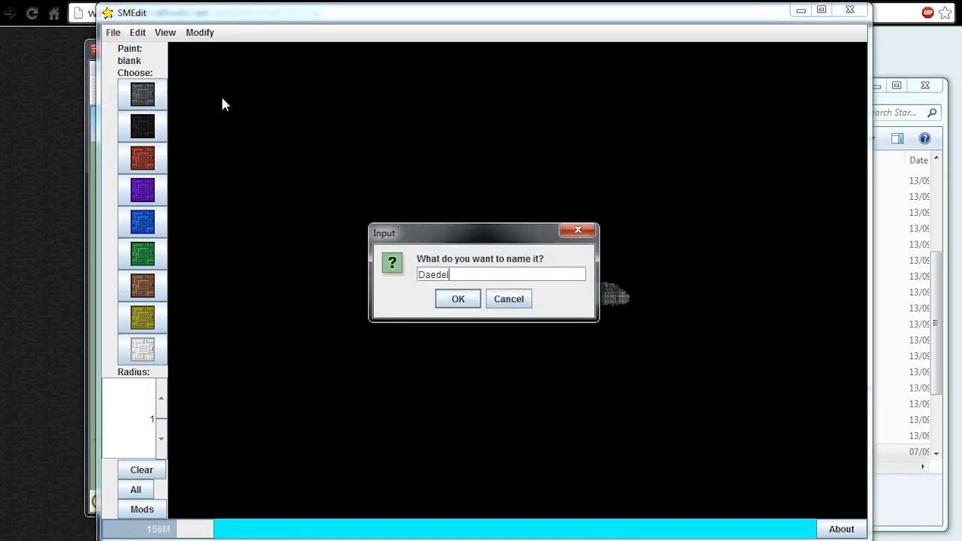
type("Daedelus")
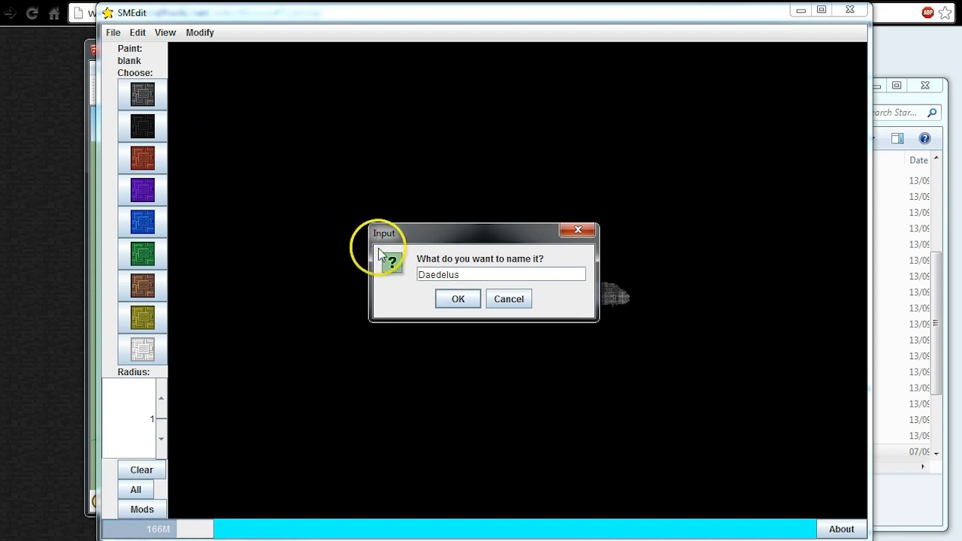
left_click(444, 275)
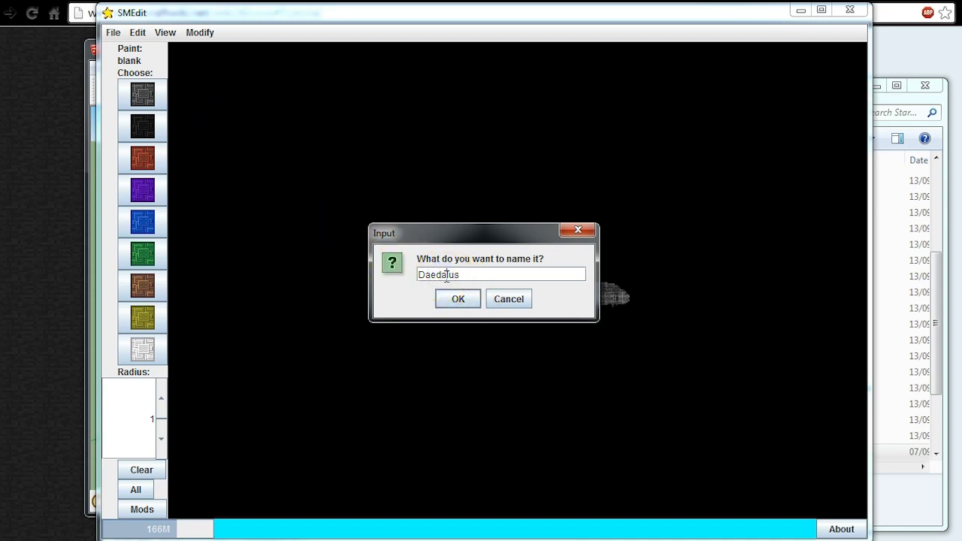
left_click(459, 300)
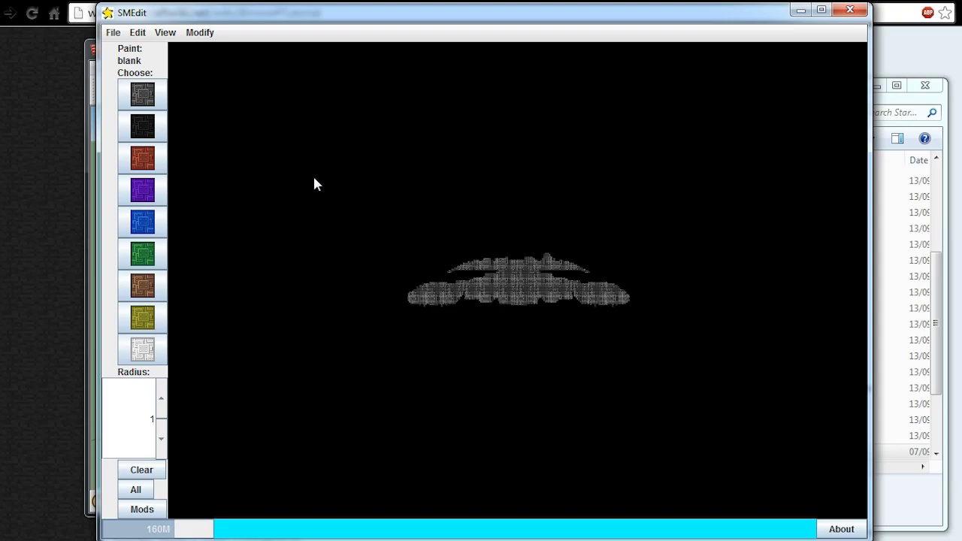
left_click(113, 33)
left_click(117, 130)
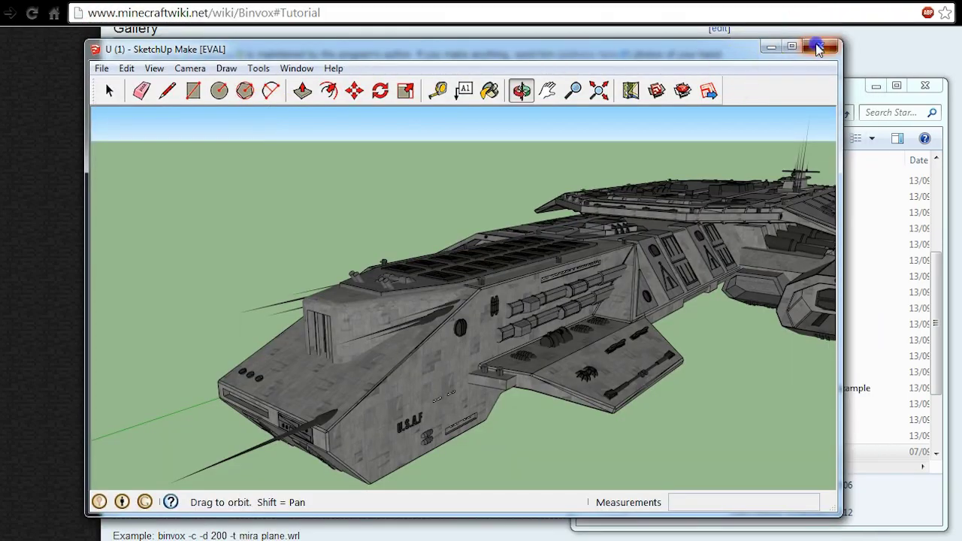
Step: Close the SketchUp model window and the Explorer window
left_click(820, 47)
left_click(924, 83)
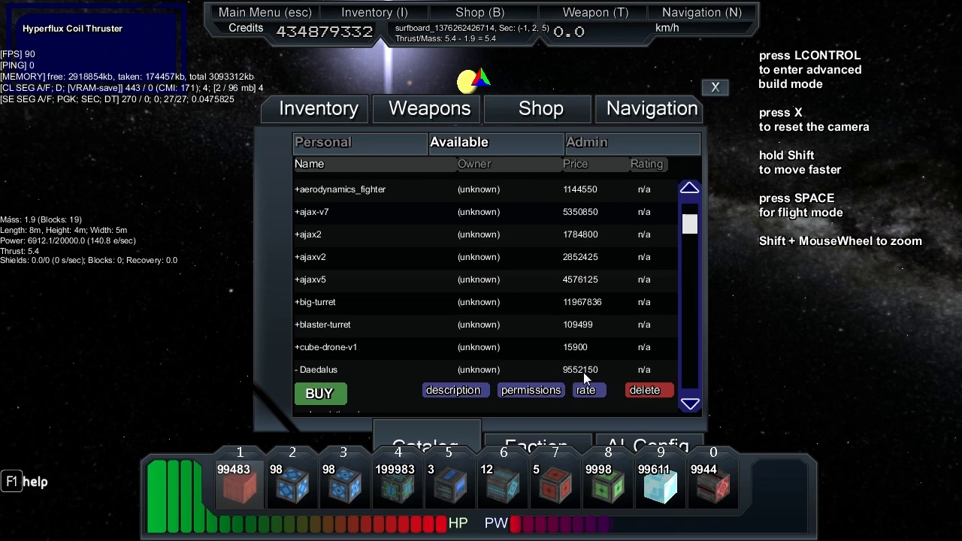
Step: Buy the Daedalus blueprint for 9552150 credits and spawn it under the suggested ship name
left_click(327, 394)
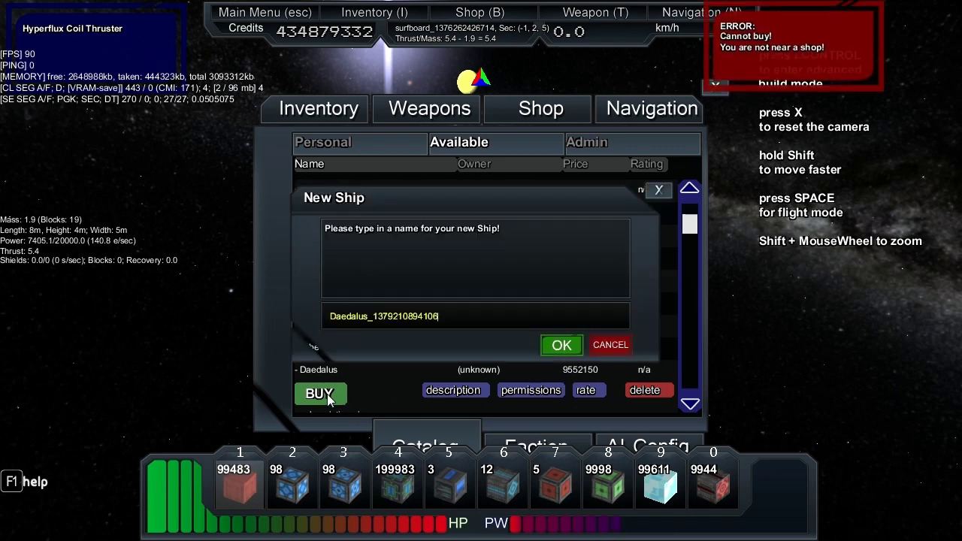
left_click(559, 346)
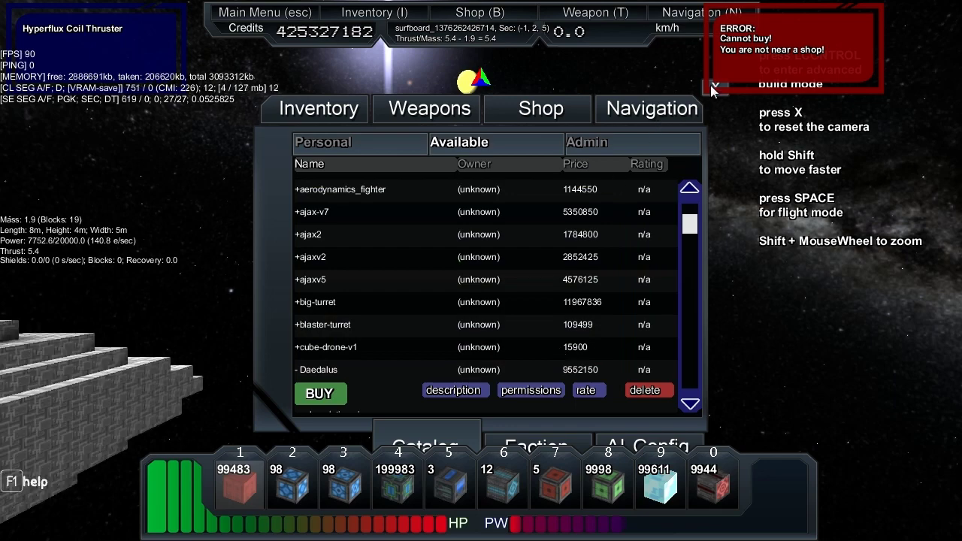